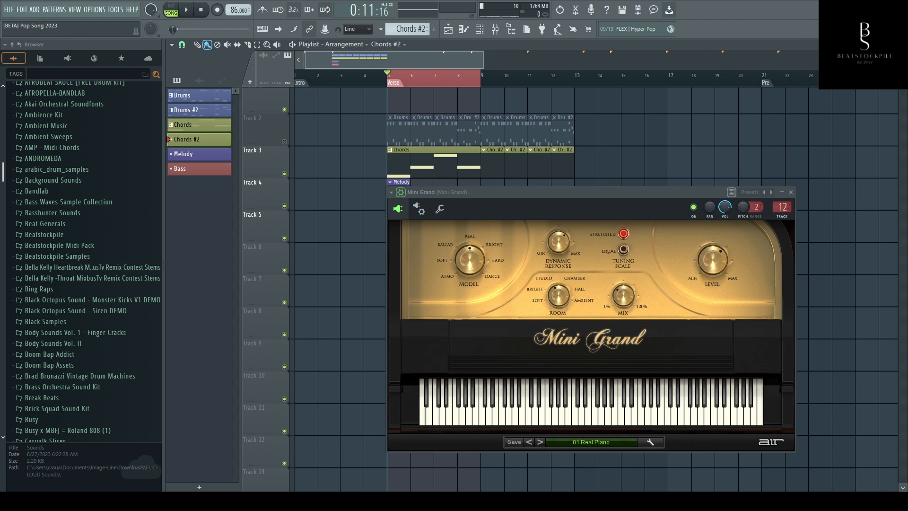
- Open the Vaporizer2 synth from the channel rack, look over its preset browser and close the synth
click(479, 29)
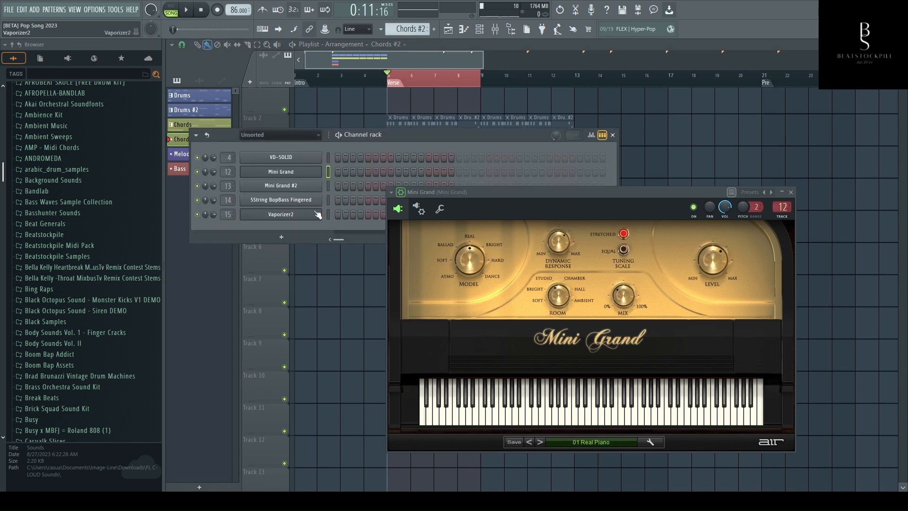
click(290, 215)
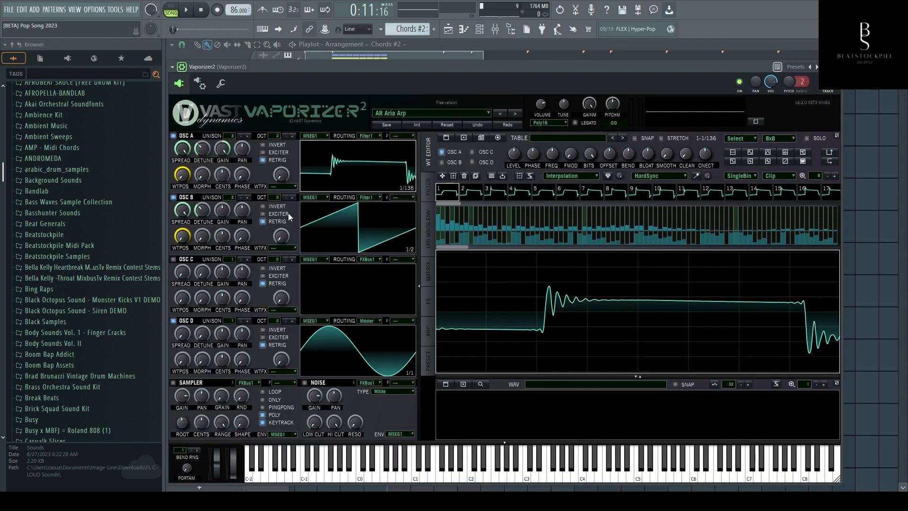
click(418, 113)
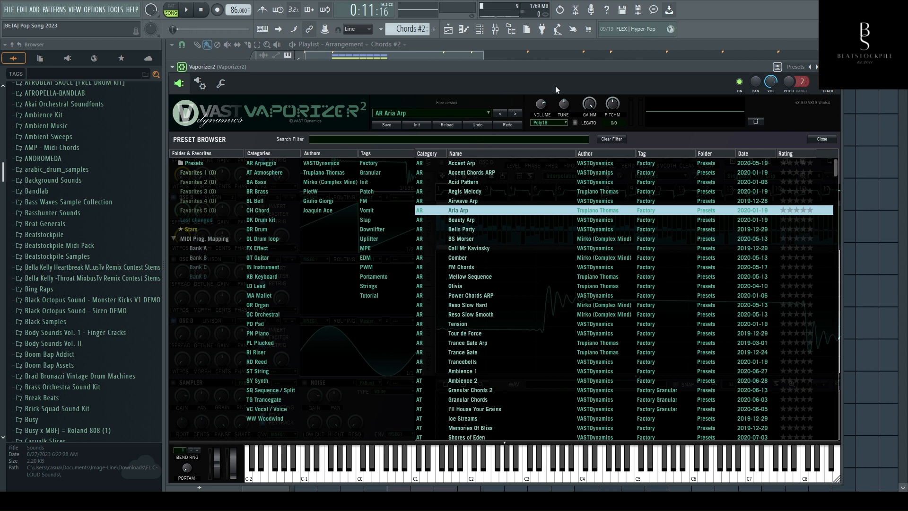
click(835, 66)
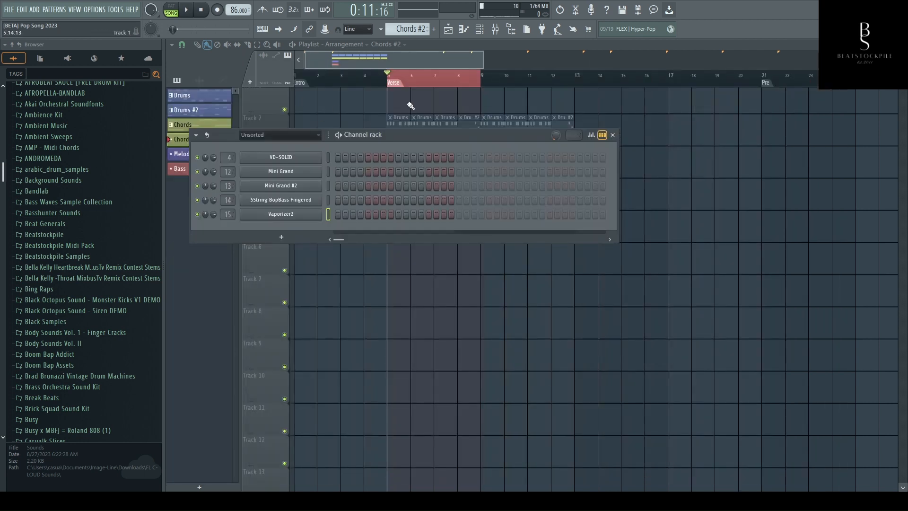
- Play the Verse section of the arrangement from bar 5 to hear the chords, and stop playback
click(379, 65)
key(space)
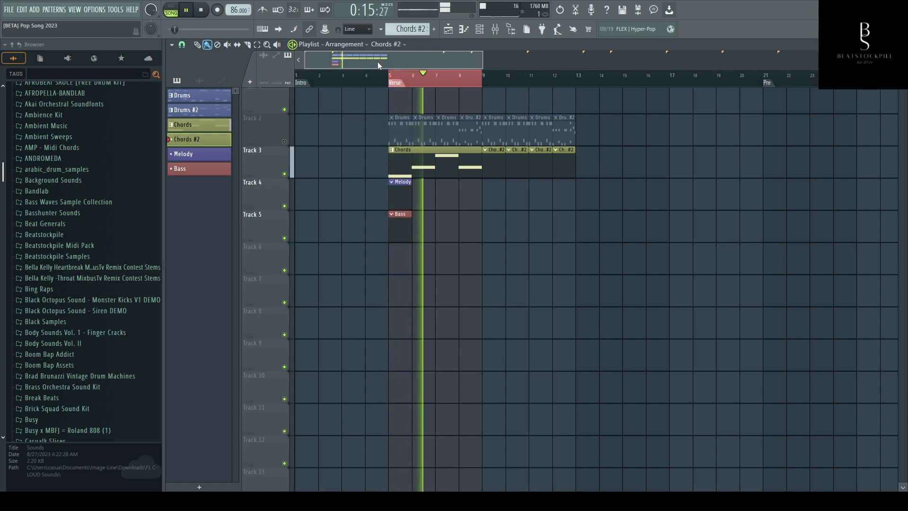
key(space)
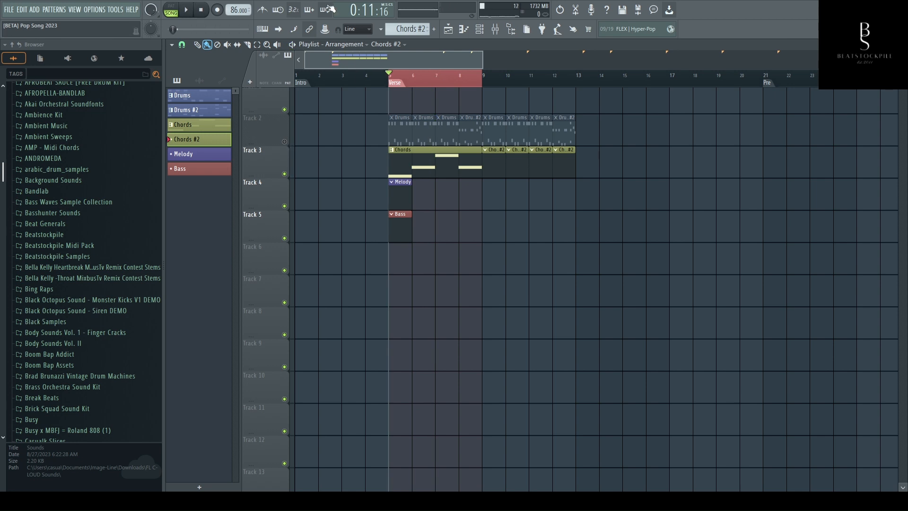
- Open the Chords pattern in the piano roll and delete all existing long notes from its Vaporizer2 part
double_click(433, 165)
right_click(547, 214)
right_click(628, 259)
right_click(479, 255)
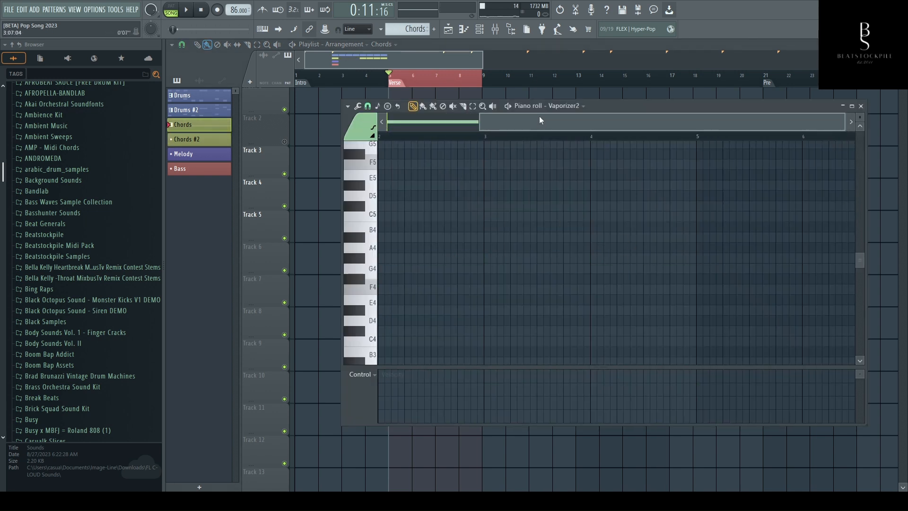
drag(539, 120, 444, 121)
right_click(437, 289)
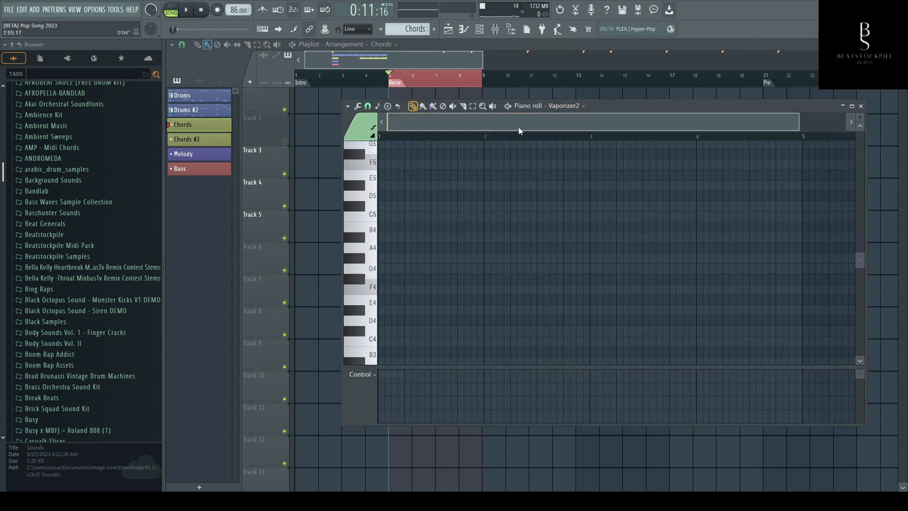
- Switch the Chords piano roll to the Mini Grand channel and view the Mini Grand instrument before closing it
click(555, 103)
click(555, 128)
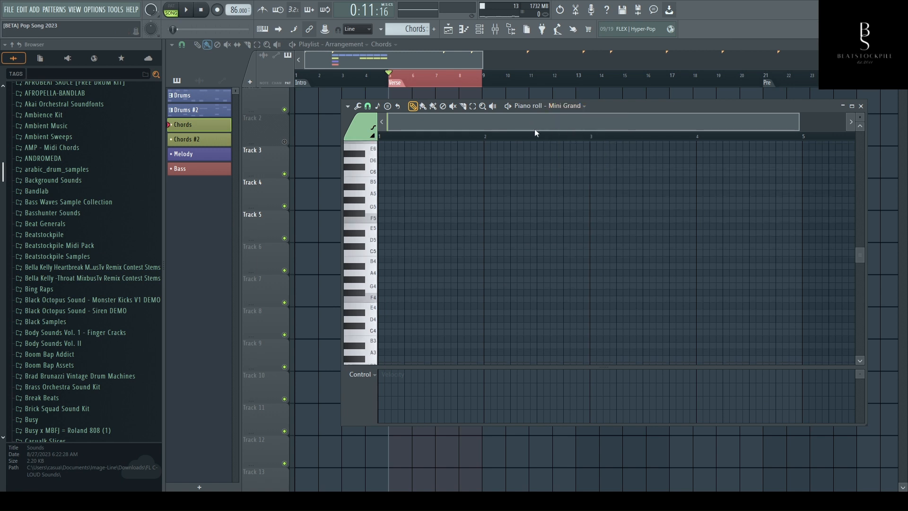
click(479, 29)
click(281, 171)
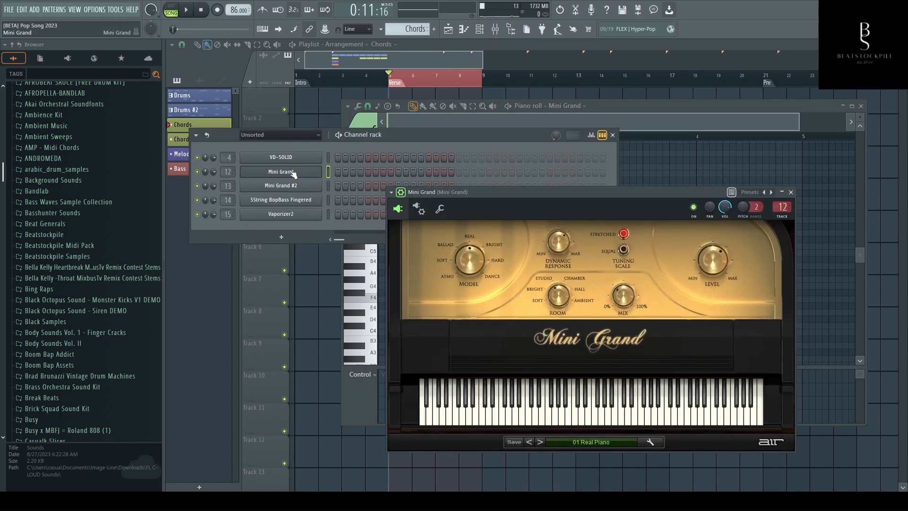
drag(538, 193, 526, 209)
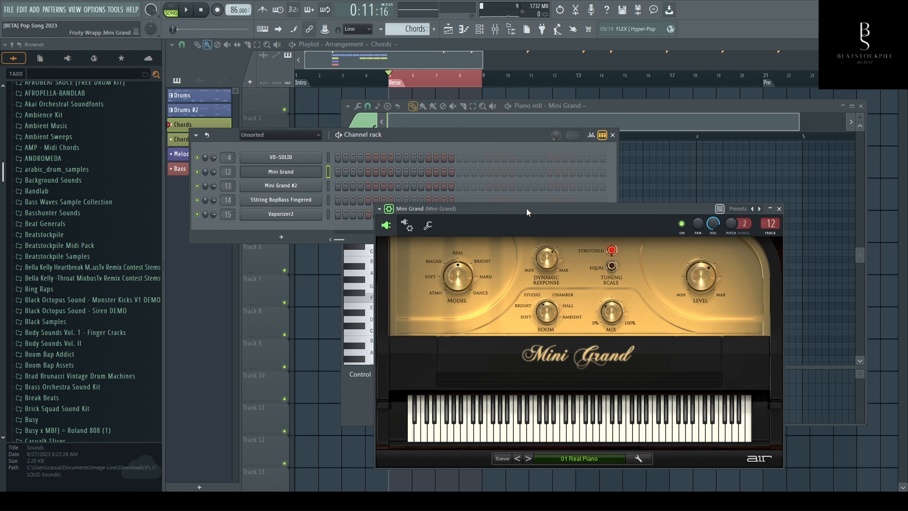
drag(526, 208, 529, 191)
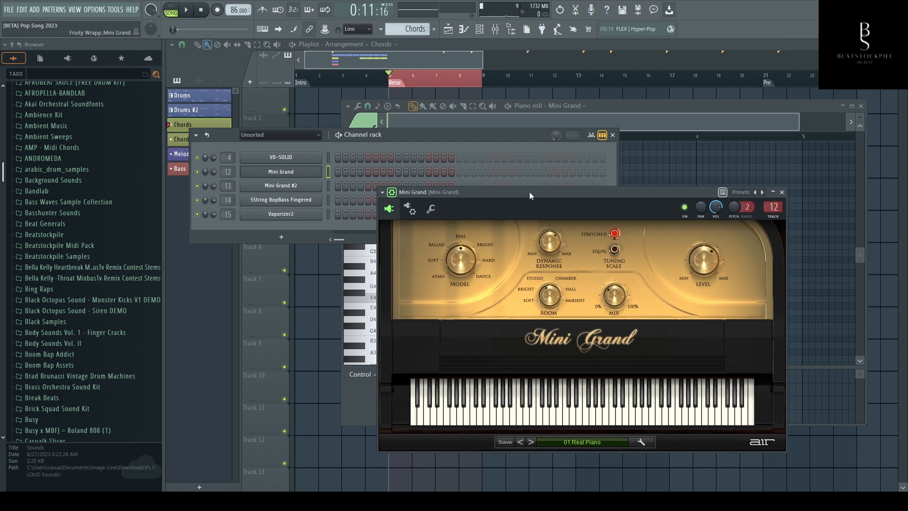
click(602, 103)
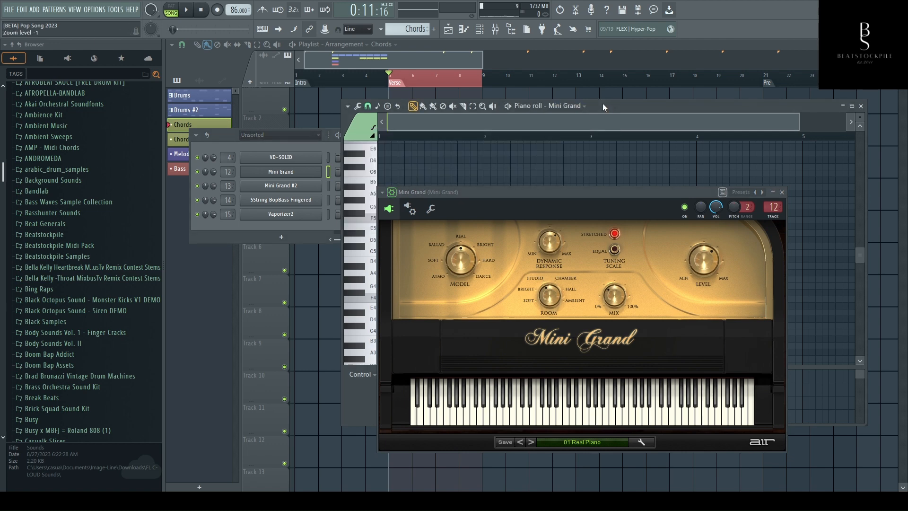
click(782, 192)
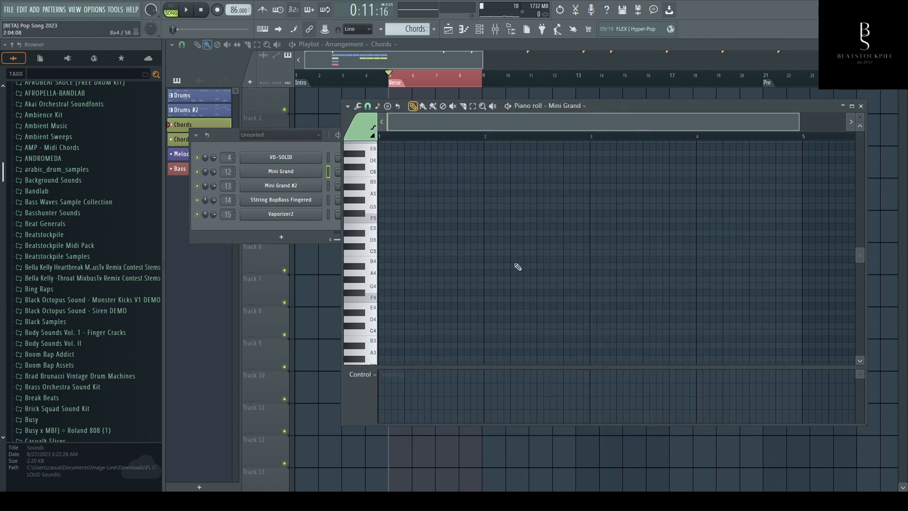
- Draw a rising one-step arpeggio F4, Ab4, C5 three times in a row from the start of bar 1
scroll(397, 279, up, 3)
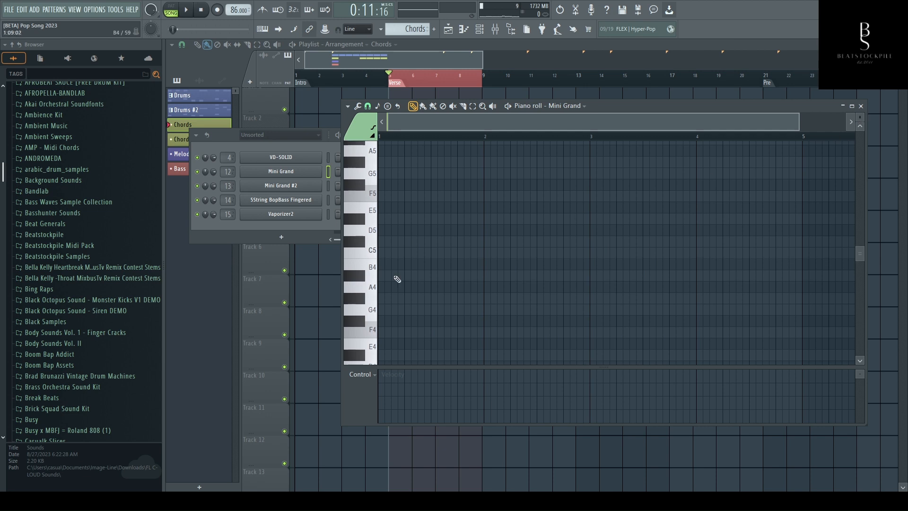
click(381, 331)
drag(800, 122, 519, 122)
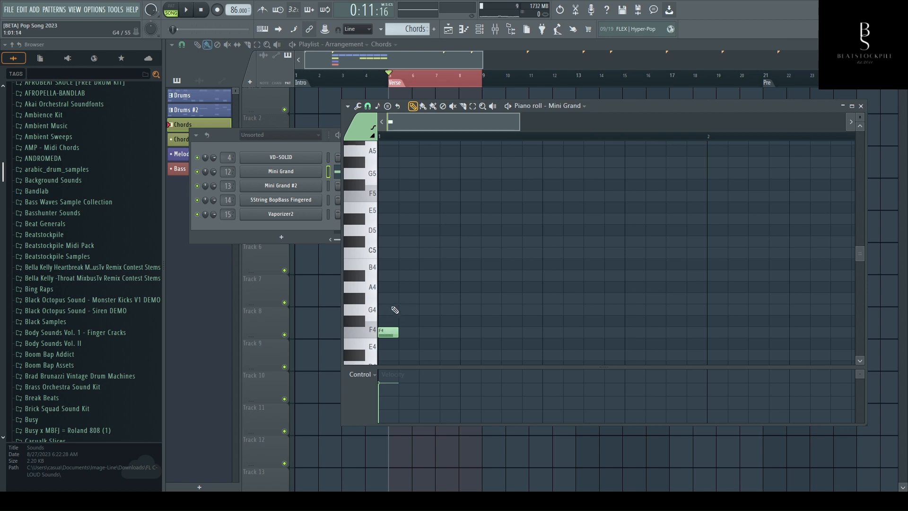
click(405, 298)
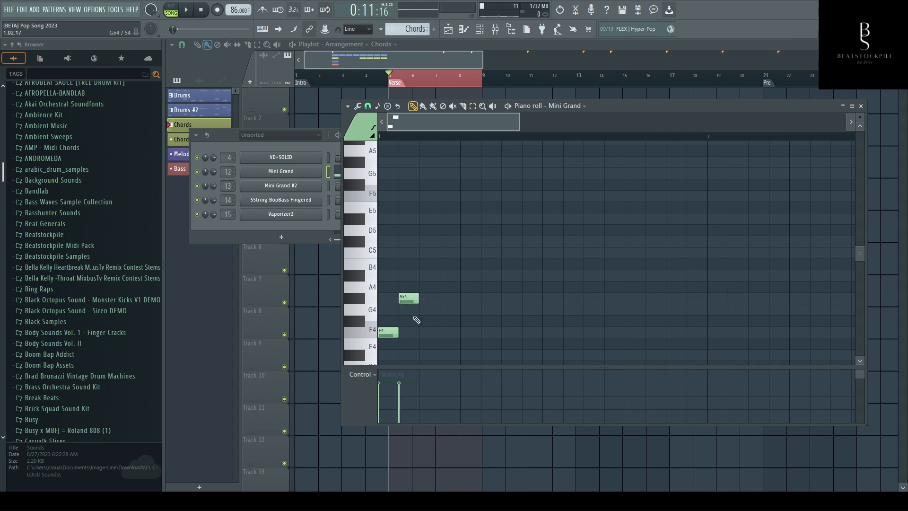
drag(862, 121, 861, 118)
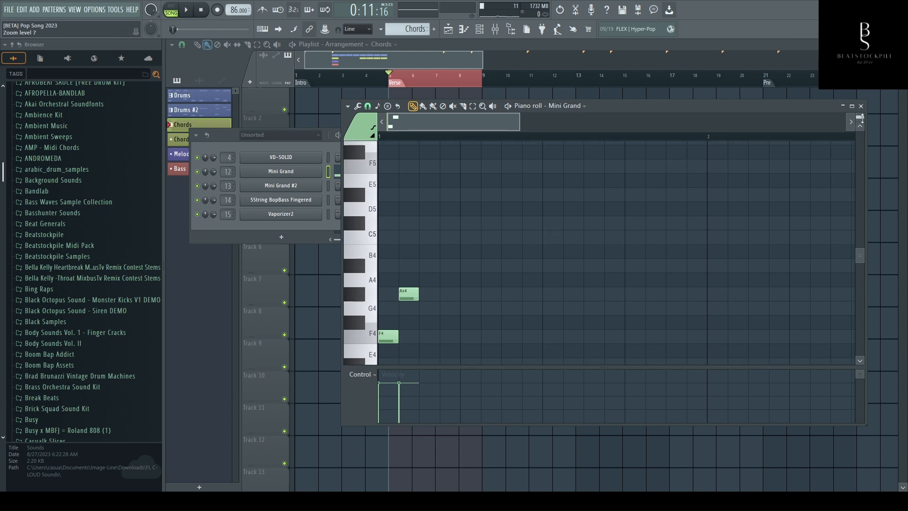
click(422, 237)
click(445, 336)
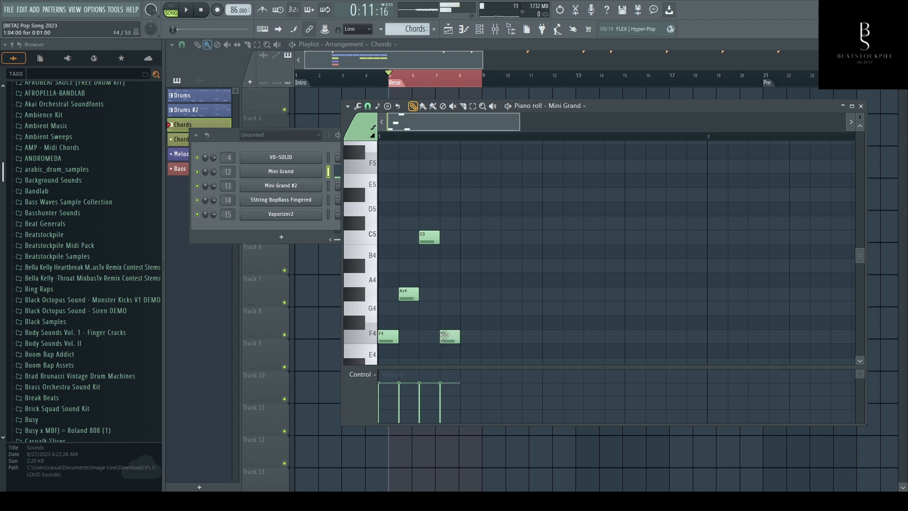
click(466, 295)
click(484, 238)
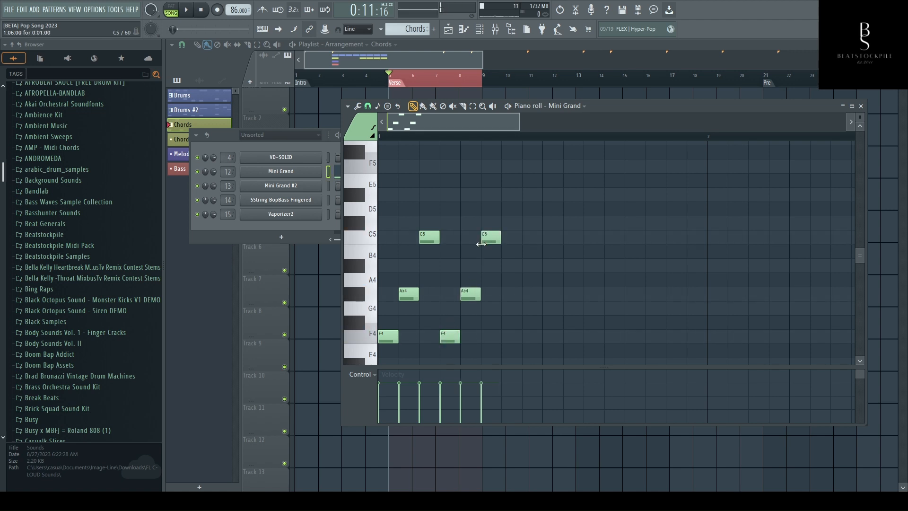
click(507, 336)
click(527, 294)
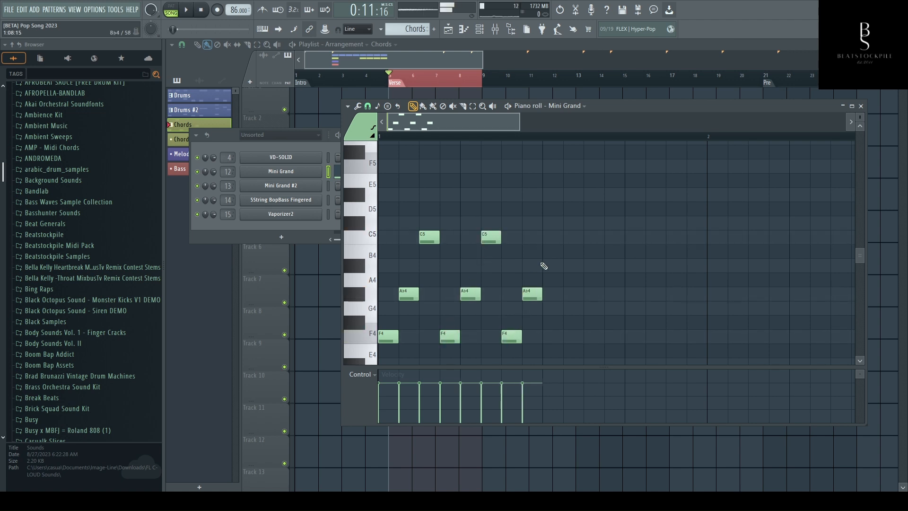
click(546, 237)
- Duplicate the nine arpeggio notes directly behind the originals and delete the two copies that extend past bar 1
key(ctrl+a)
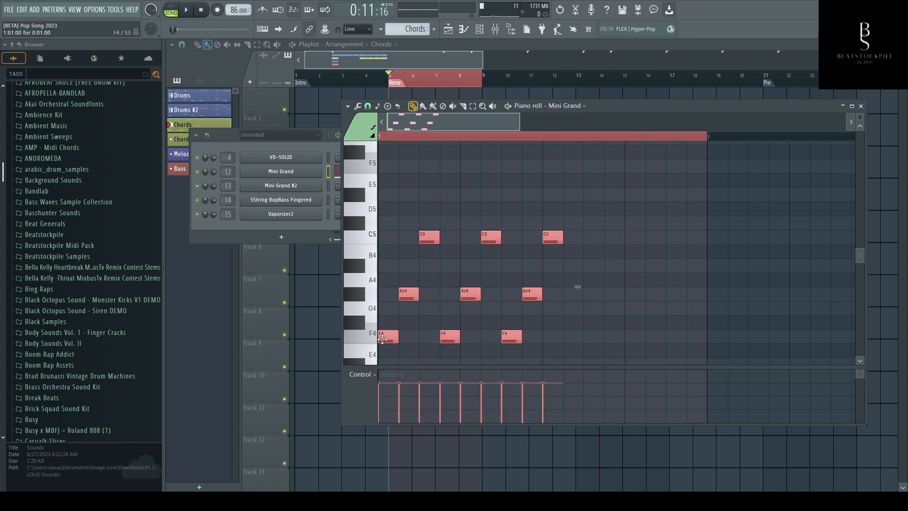
drag(383, 337, 563, 334)
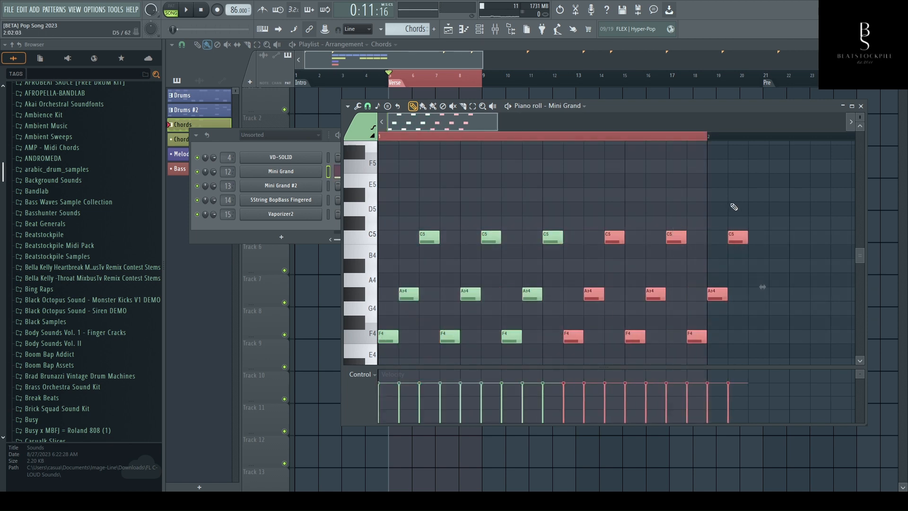
right_click(735, 237)
right_click(723, 291)
- Play back the rising arpeggio and delete all of its notes from the Mini Grand piano roll
key(space)
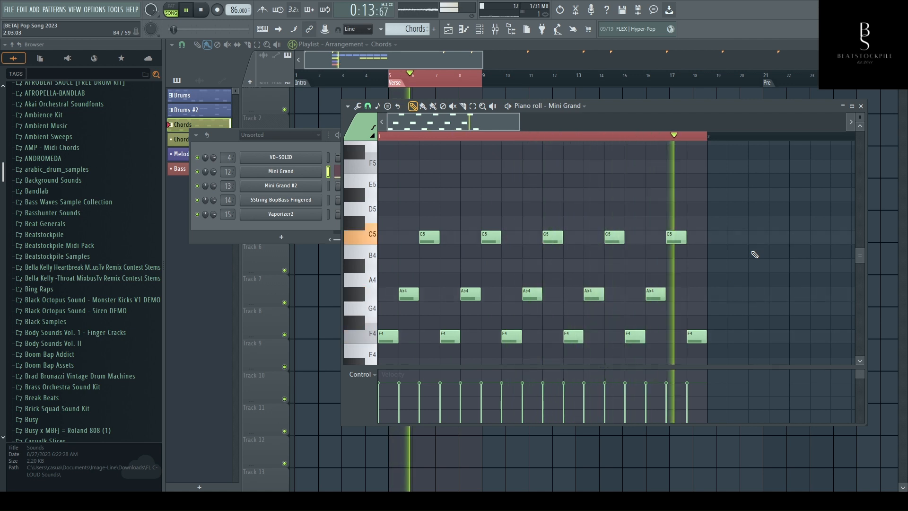
key(space)
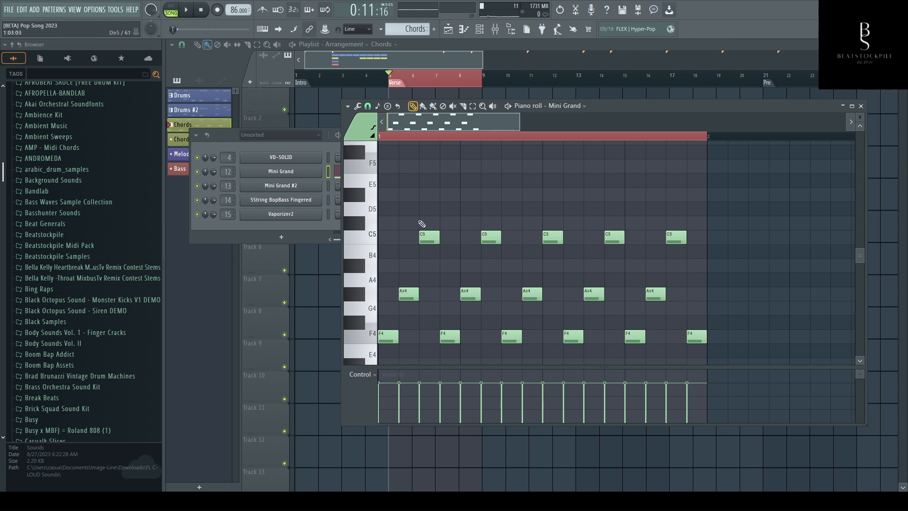
key(ctrl+a)
key(Delete)
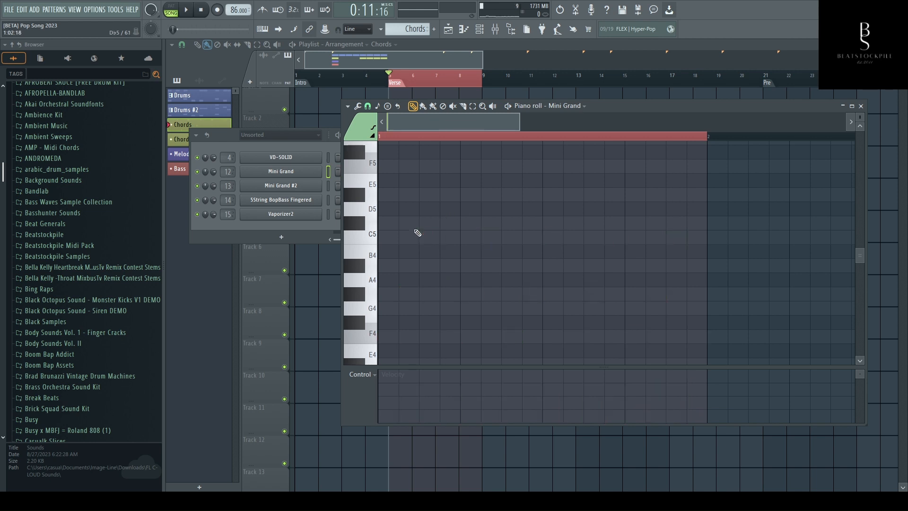
- Draw an up-and-down arpeggio of one-step notes F4, Ab4, C5, Ab4, F4 from the start of bar 1
click(386, 336)
click(409, 294)
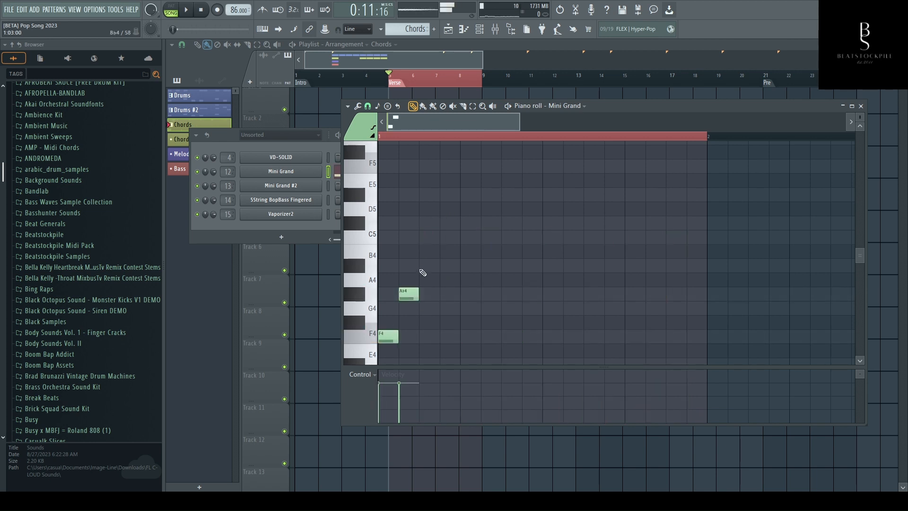
click(428, 238)
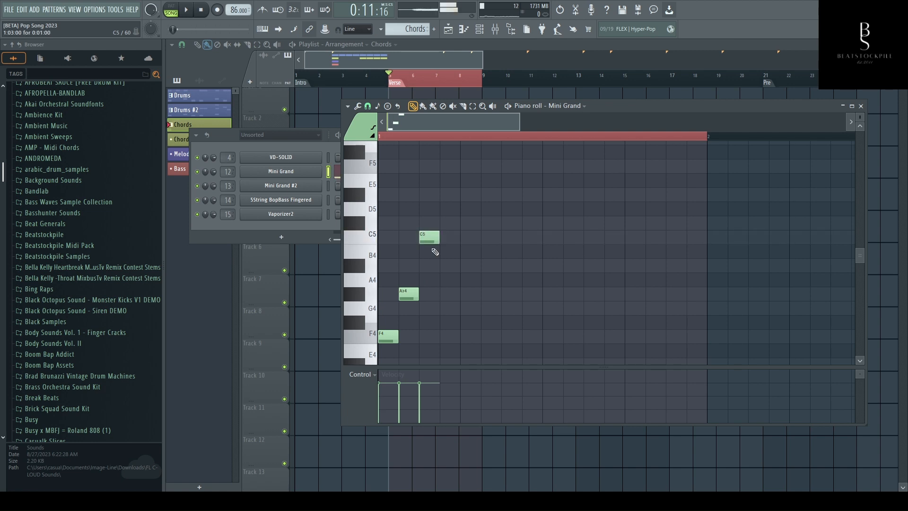
click(448, 295)
click(469, 334)
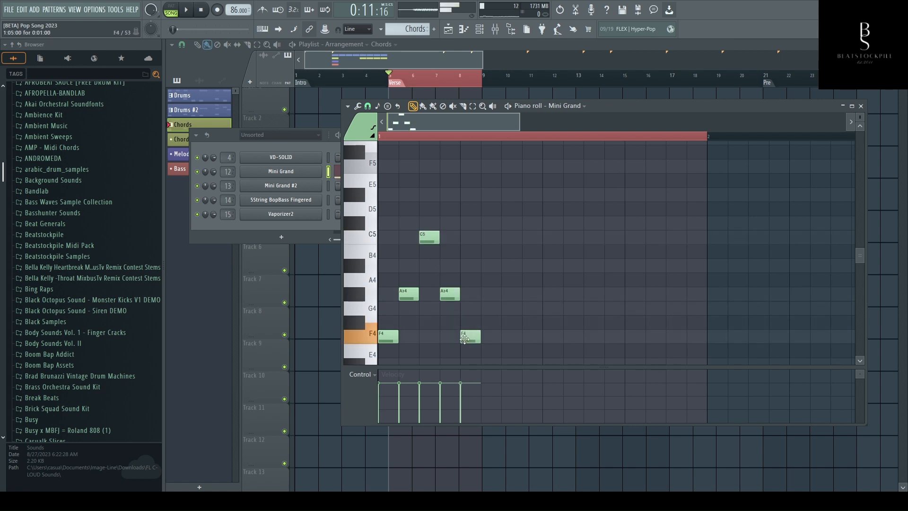
- Extend the arpeggio with Ab4 and C5 on steps 6 and 7, removing the misplaced Bb4
click(490, 295)
click(510, 265)
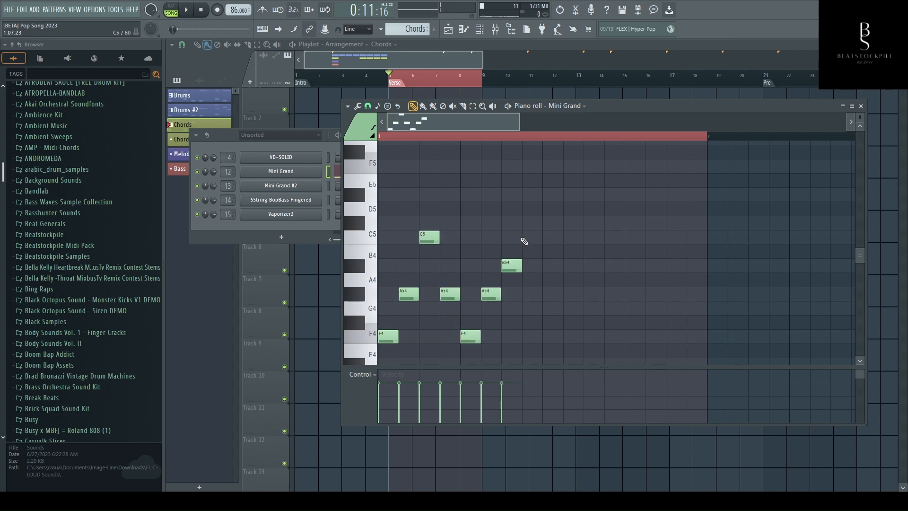
click(524, 239)
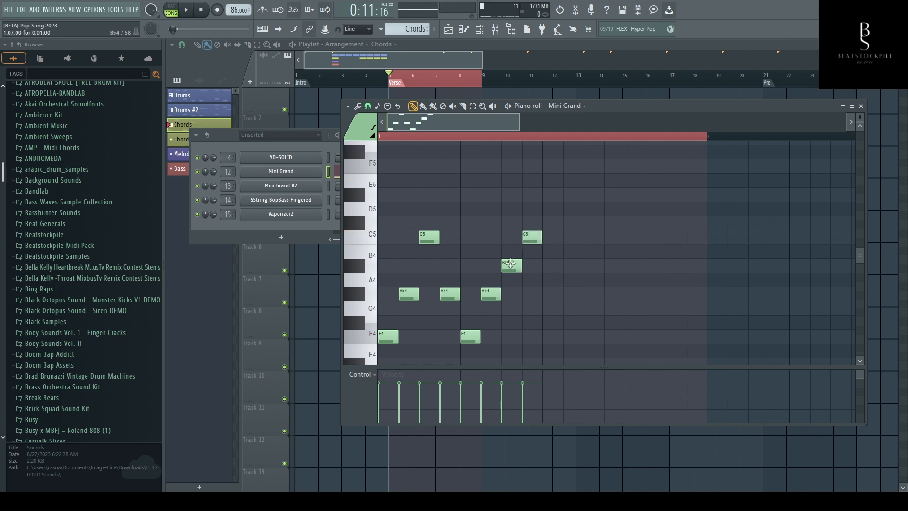
right_click(511, 264)
drag(530, 237, 509, 237)
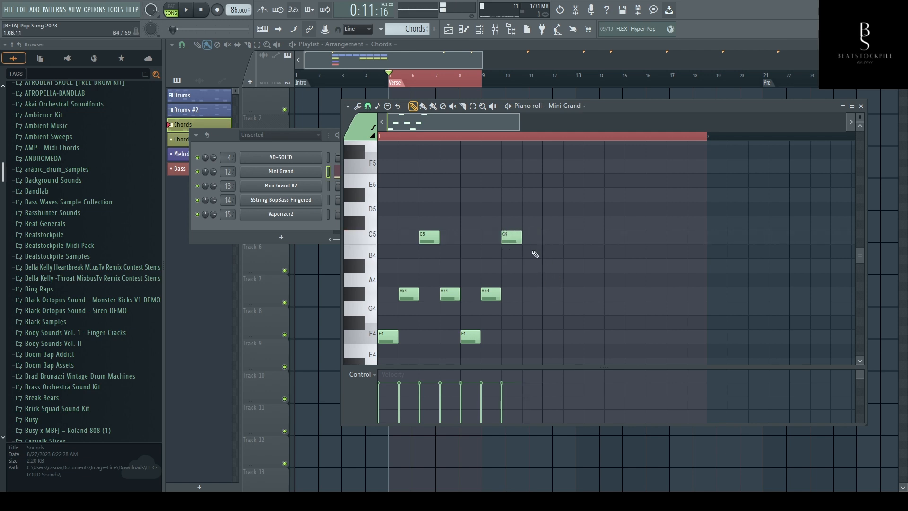
- Fill the rest of bar 1 with one-step notes Ab4, F4, Ab4, C5, Ab4, F4, Ab4, C5, Ab4 and play back the arpeggio
click(528, 293)
click(548, 336)
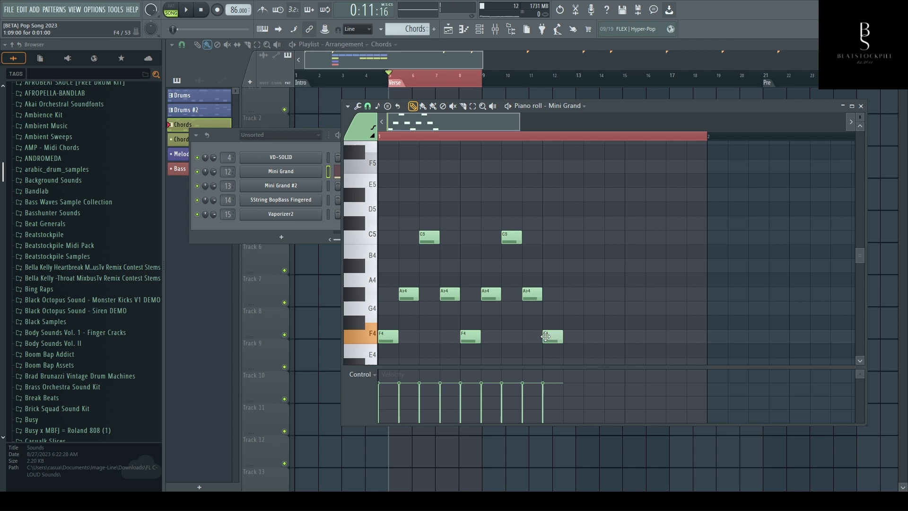
click(567, 294)
click(591, 237)
click(610, 294)
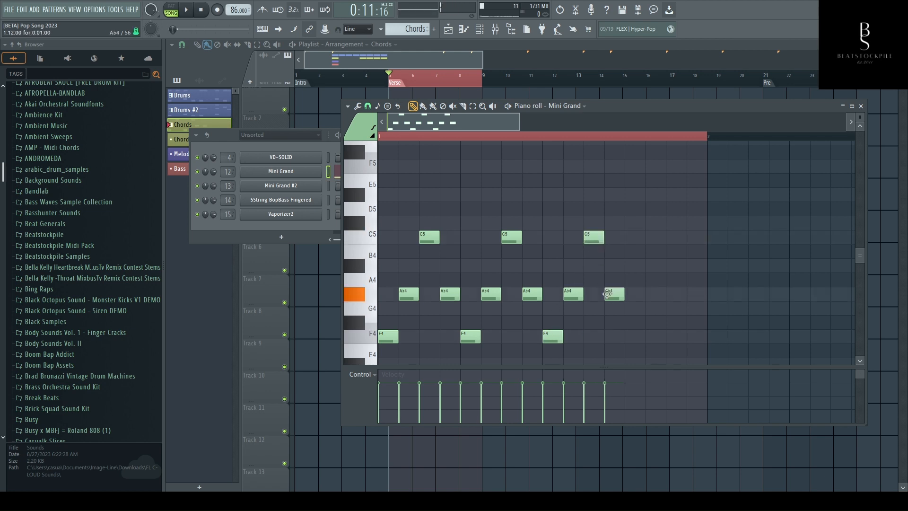
click(629, 336)
click(651, 294)
click(672, 237)
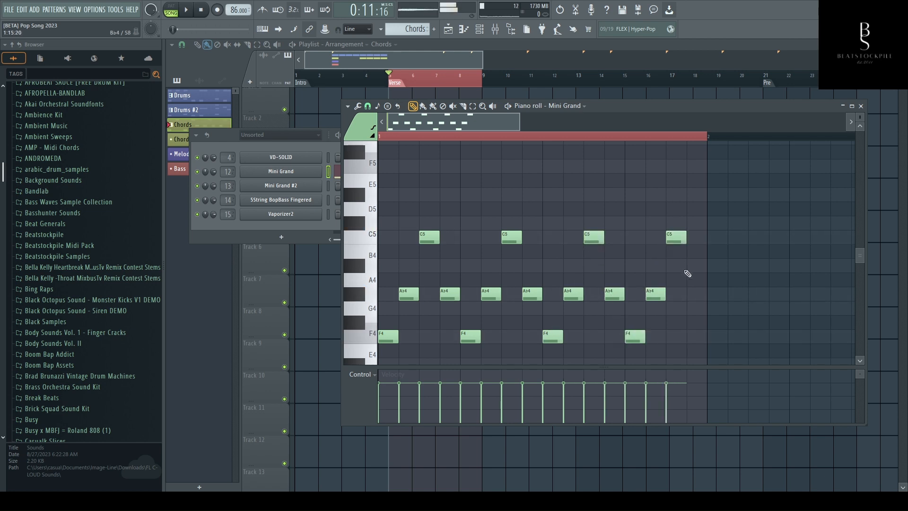
click(689, 294)
key(space)
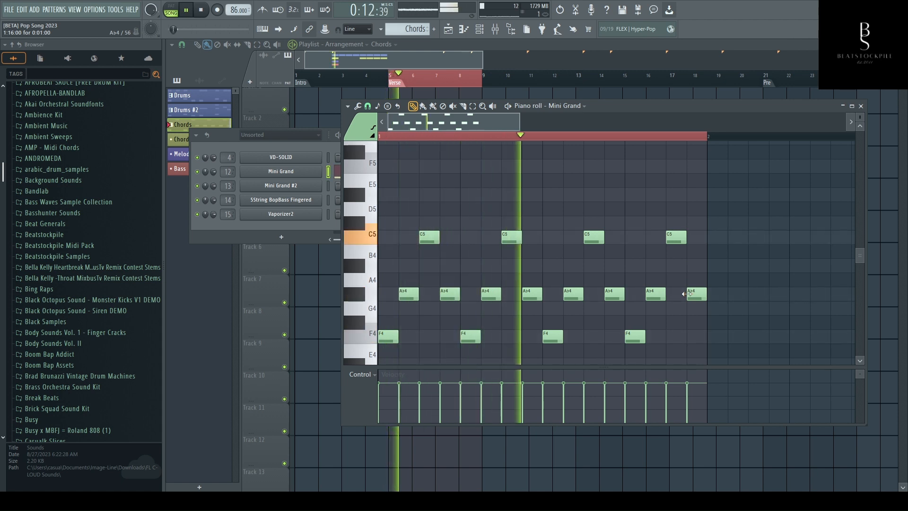
key(space)
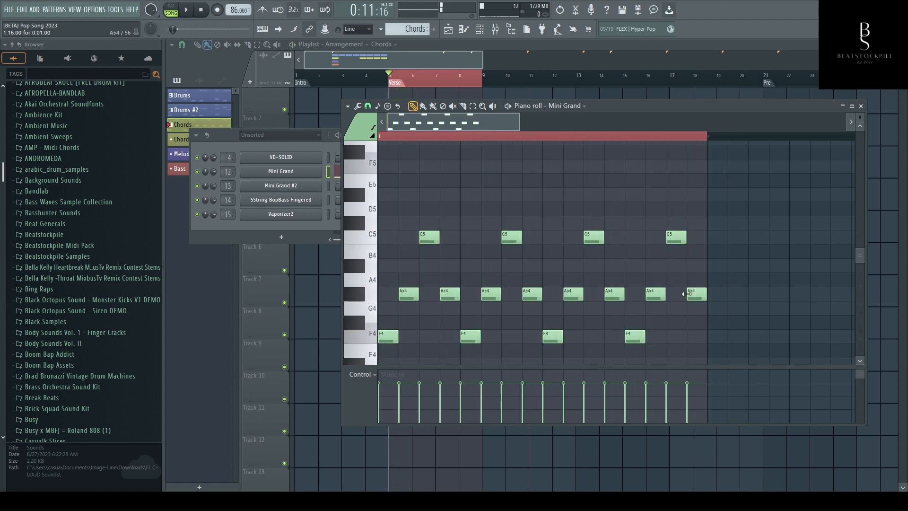
- Give the Mini Grand channel a ping pong echo delay with 54% feedback and 3 echoes, and play it back
click(291, 176)
click(430, 209)
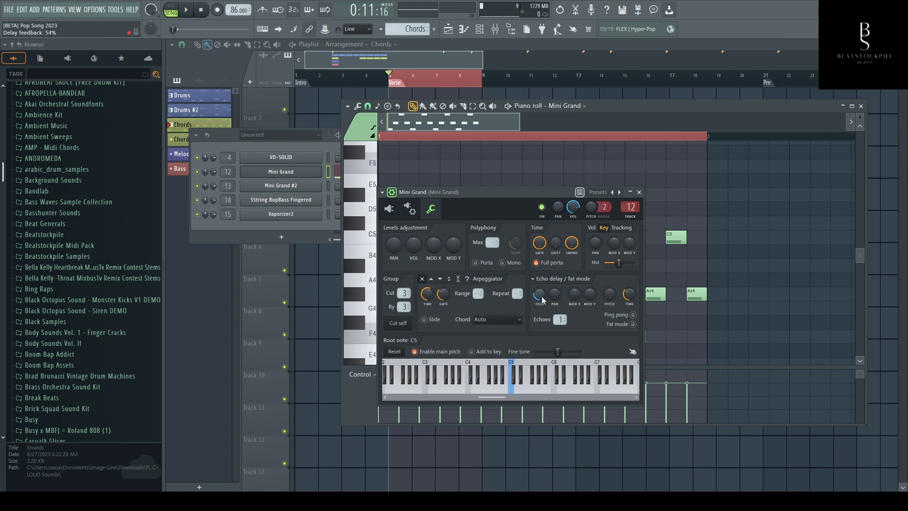
click(632, 314)
key(space)
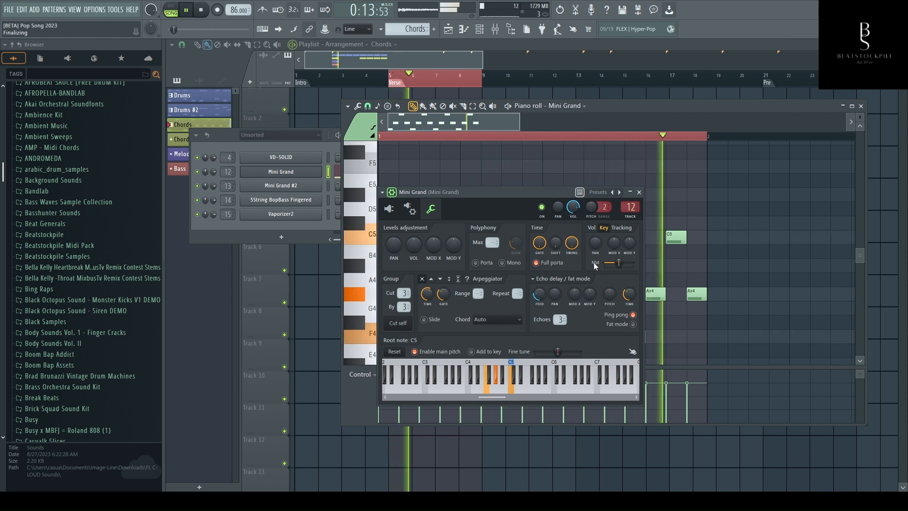
key(space)
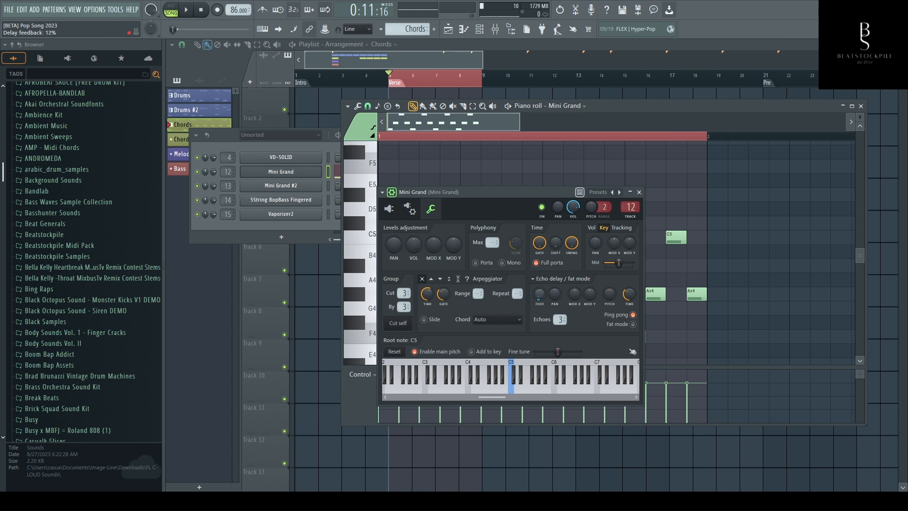
- Turn off the Mini Grand channel's ping pong delay, set its echoes back to 1, and close the channel settings
click(633, 314)
drag(560, 319, 559, 326)
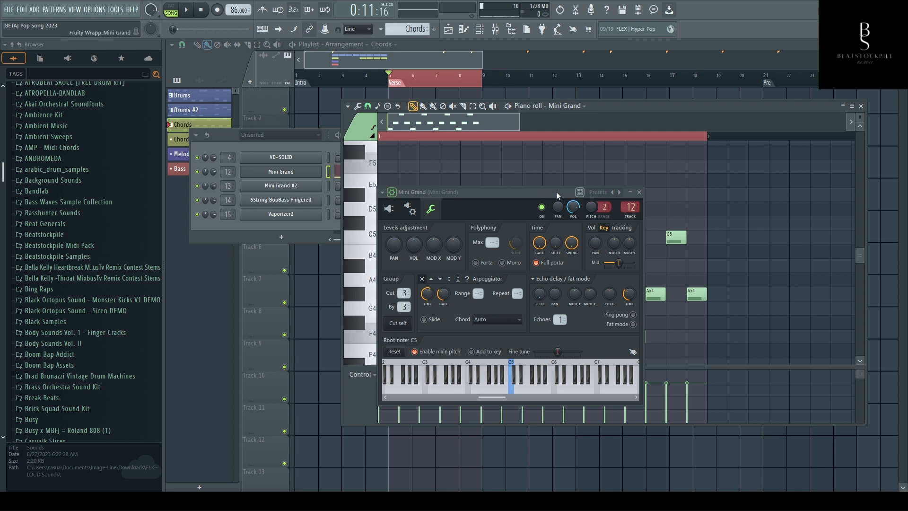
click(640, 193)
- Replace all notes in the Mini Grand piano roll with a bar-long chord of F4, Ab4 and C5
key(ctrl+a)
key(Delete)
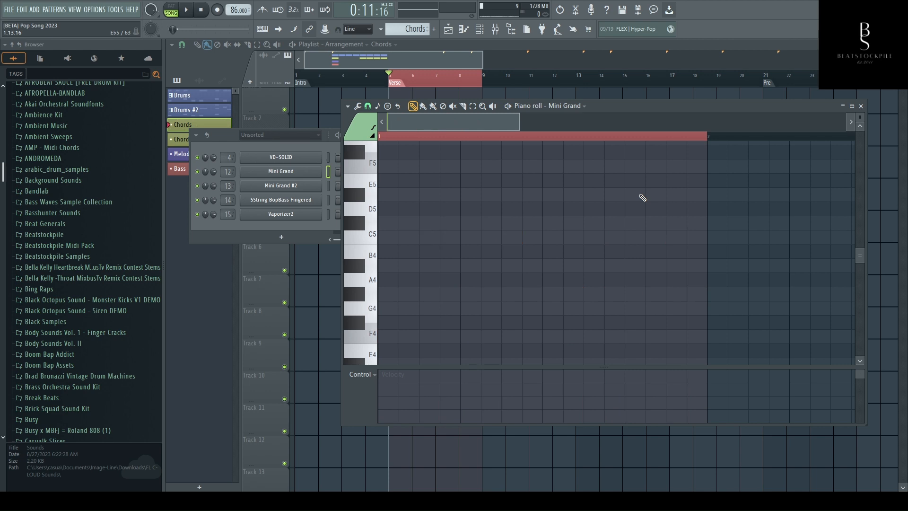
mouse_move(394, 339)
mouse_down()
mouse_move(605, 347)
mouse_move(696, 366)
mouse_up()
click(387, 281)
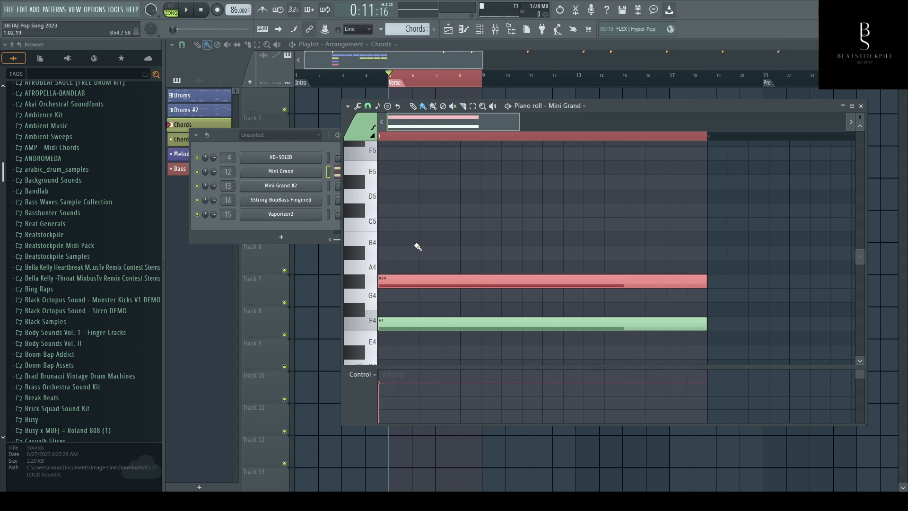
click(385, 227)
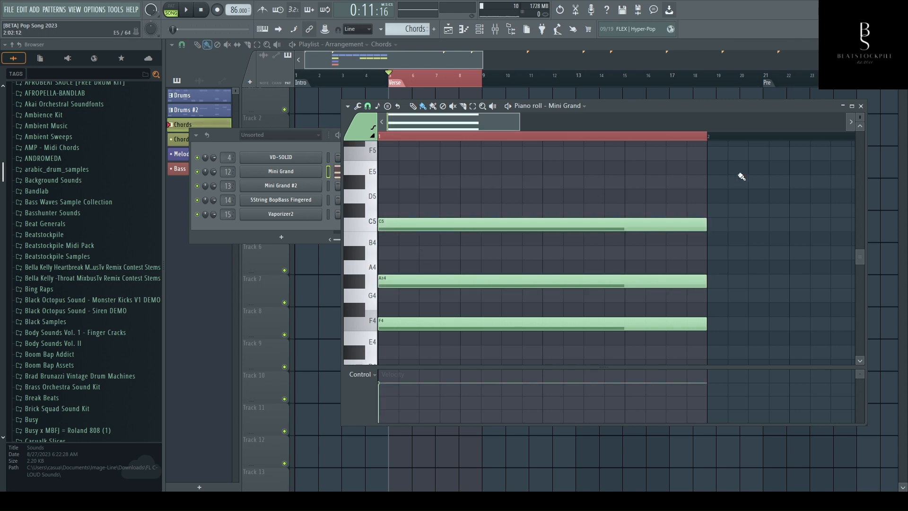
- Open the piano roll arpeggiator on the F4, Ab4, C5 chord and play back its default Normal pattern
key(alt+a)
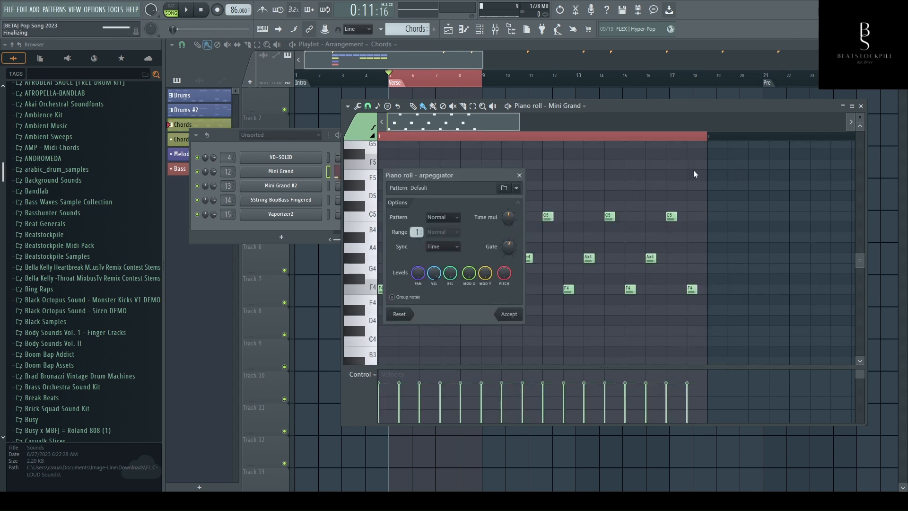
drag(452, 173, 792, 169)
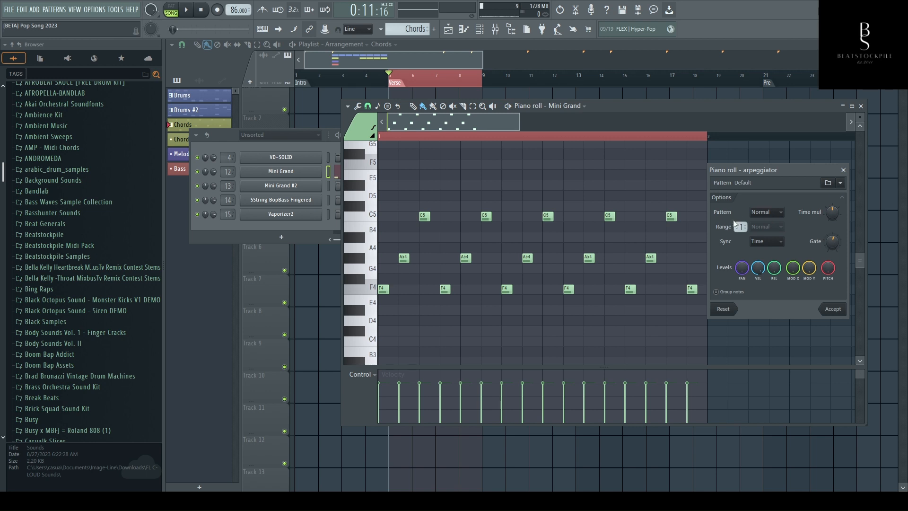
key(space)
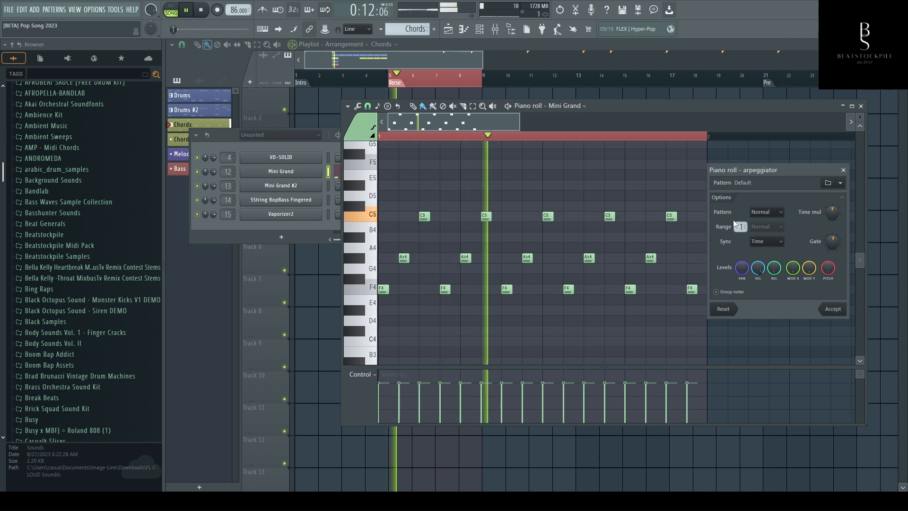
key(space)
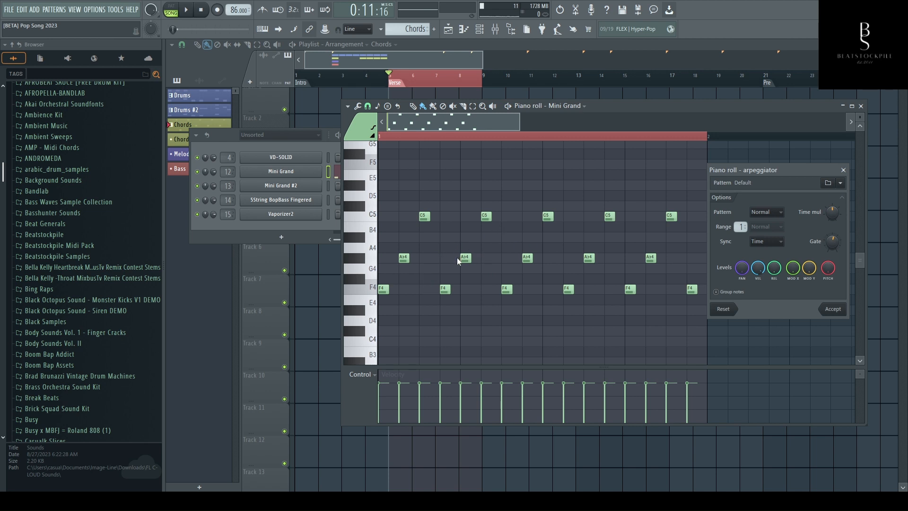
key(space)
key(space)
- Switch the arpeggiator pattern to Flip and audition it with full-step and shortened gate lengths
click(764, 231)
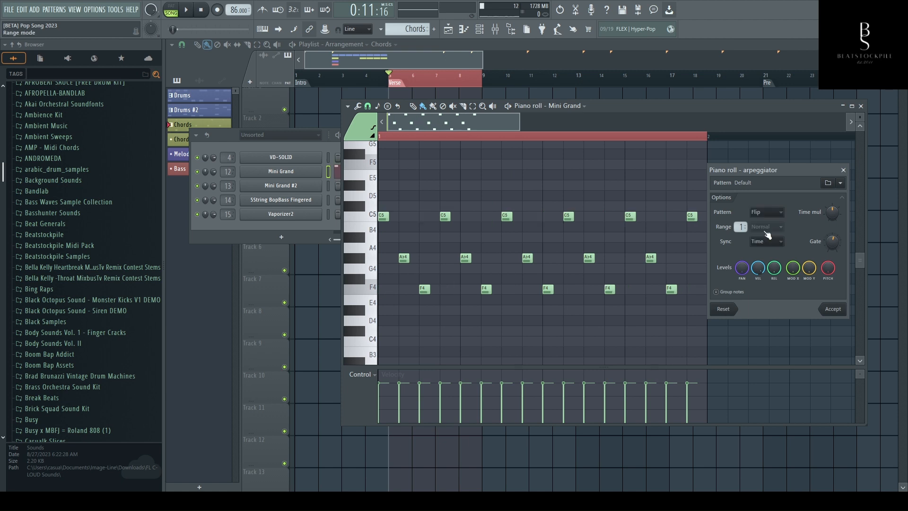
key(space)
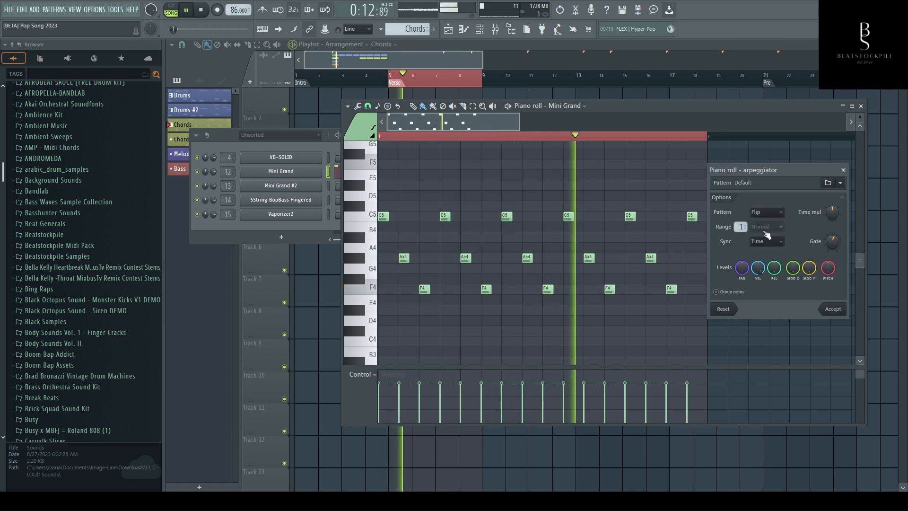
key(space)
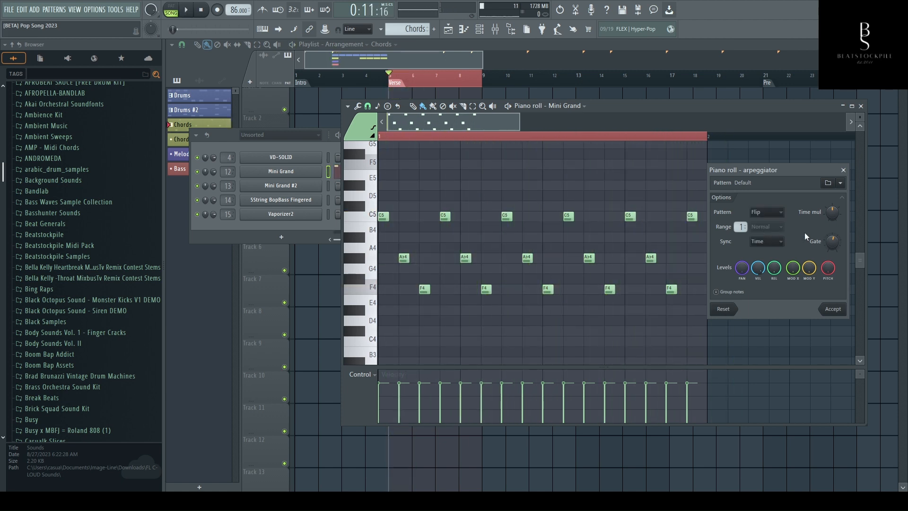
drag(832, 243, 832, 229)
key(space)
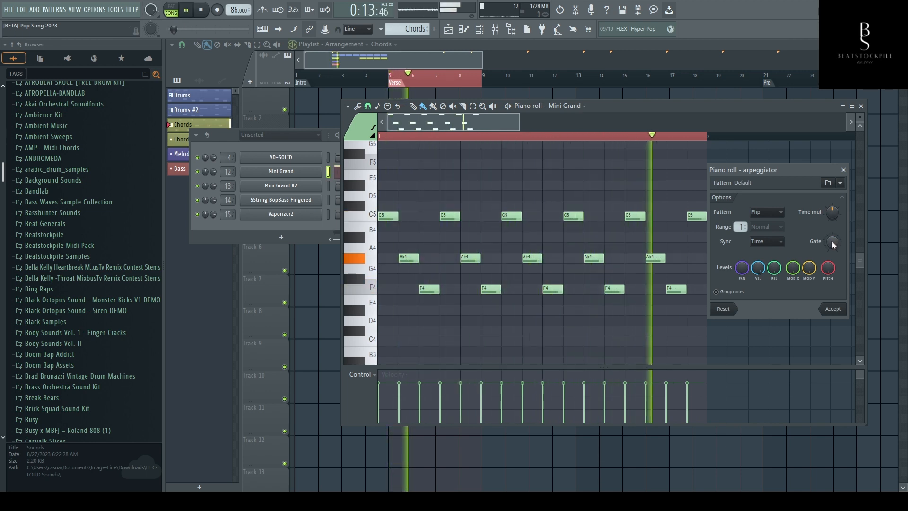
drag(831, 240, 831, 259)
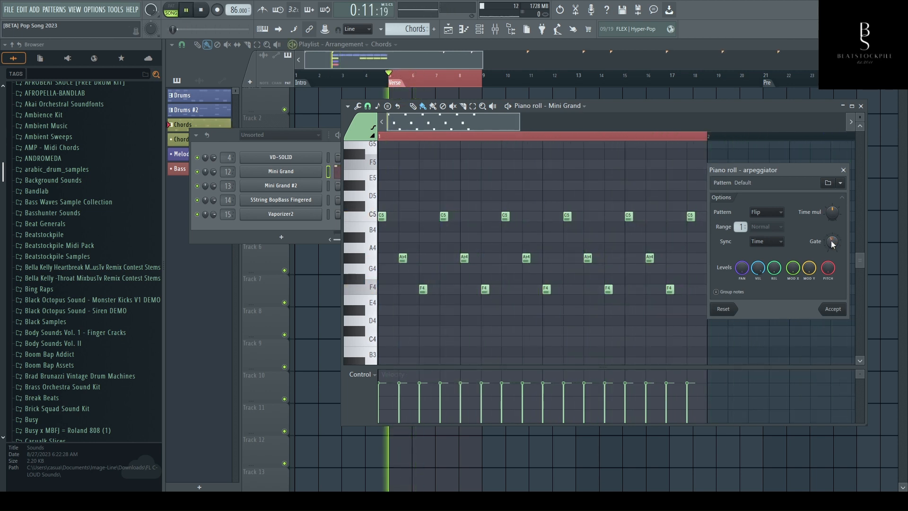
- Audition an even shorter gate in pattern playback mode and close the arpeggiator without accepting it
key(l)
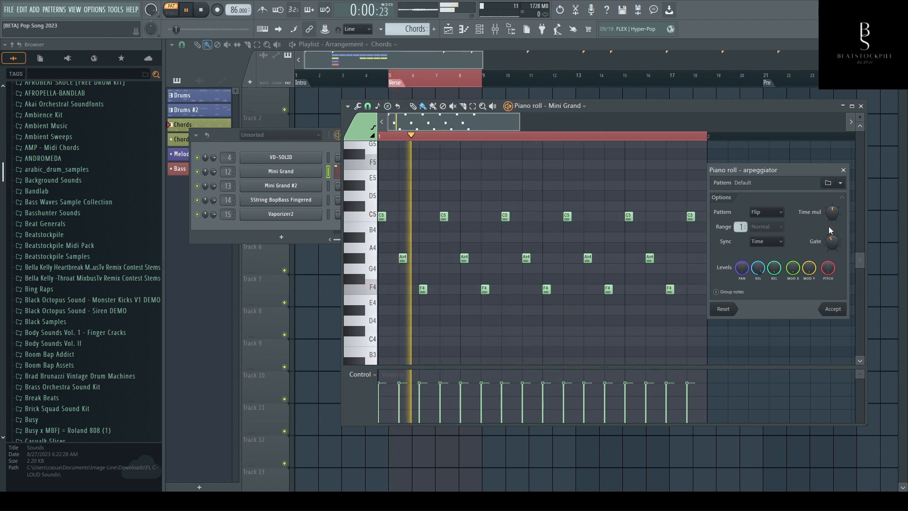
drag(831, 241, 831, 250)
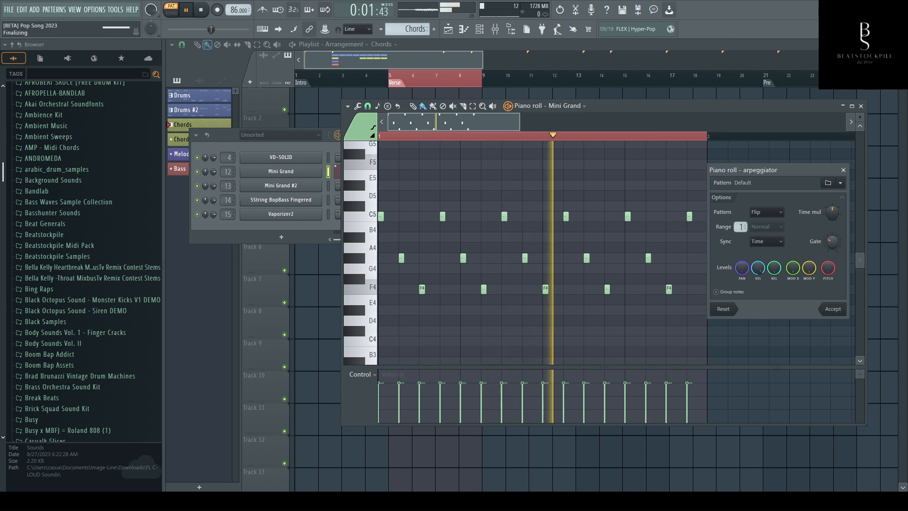
key(space)
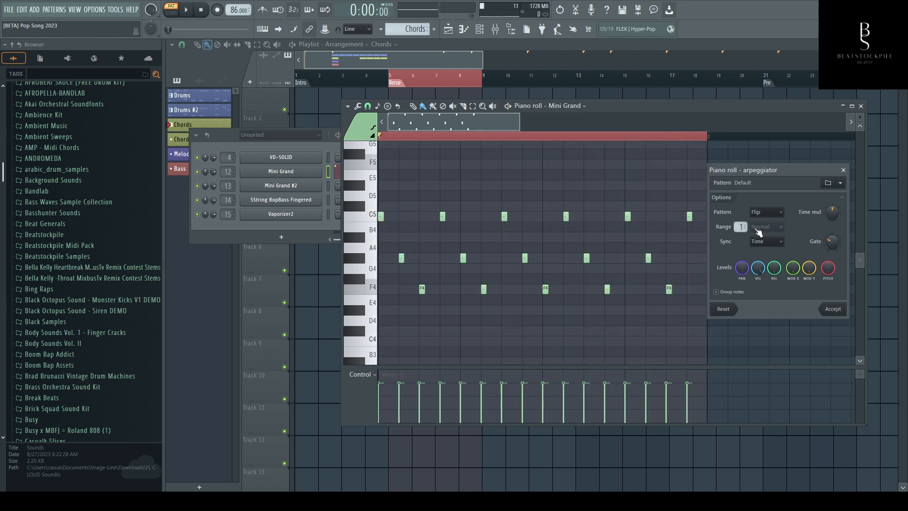
click(843, 170)
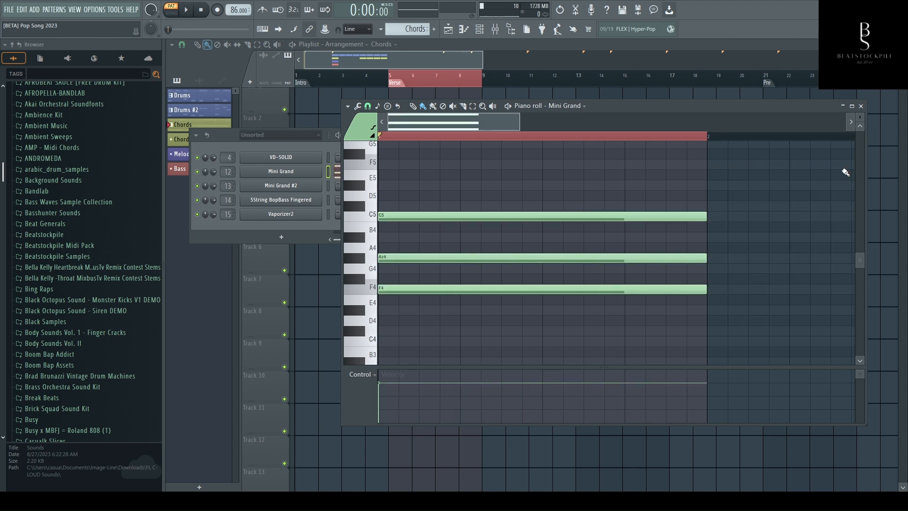
- Try the piano roll arpeggiator with a range of 2, play it back, and close it without accepting
key(alt+a)
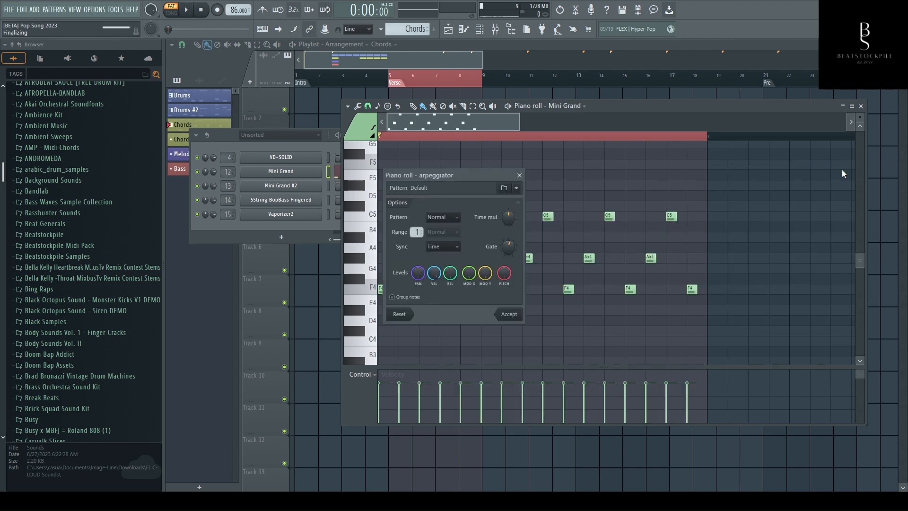
drag(475, 175, 787, 171)
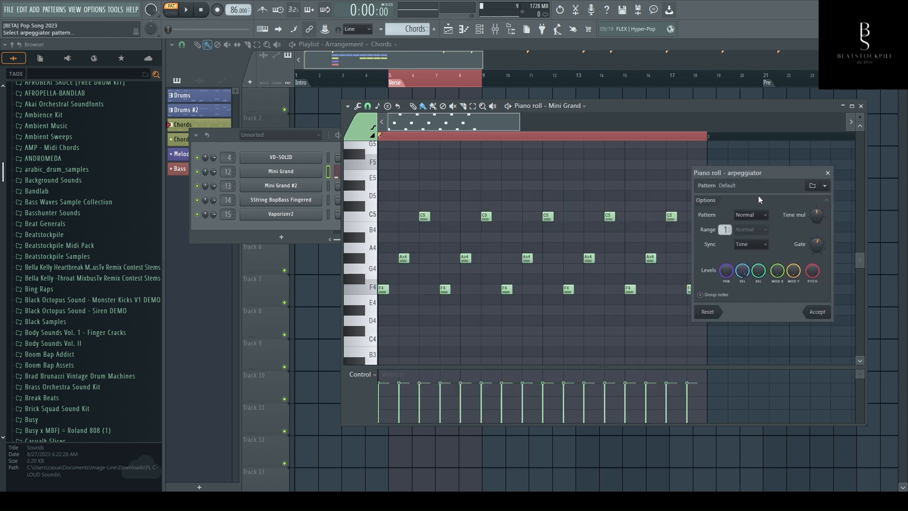
scroll(725, 229, up, 1)
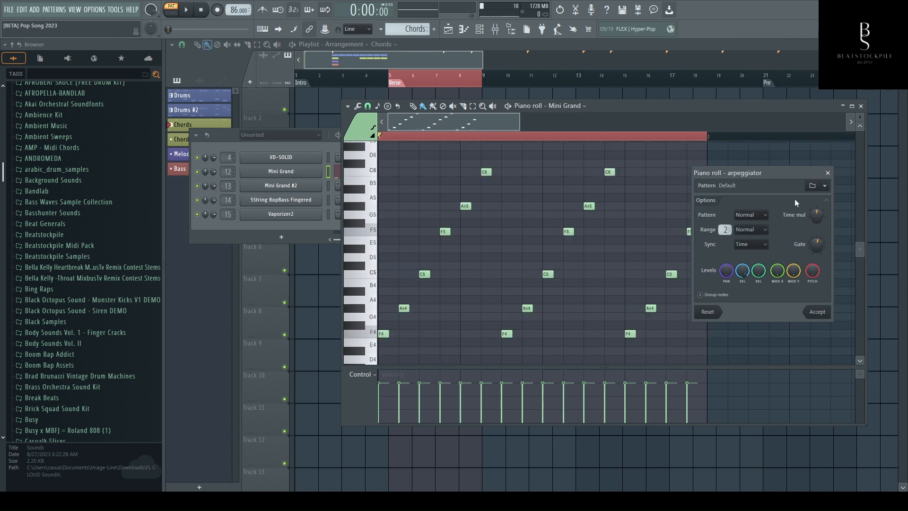
drag(768, 173, 814, 164)
key(space)
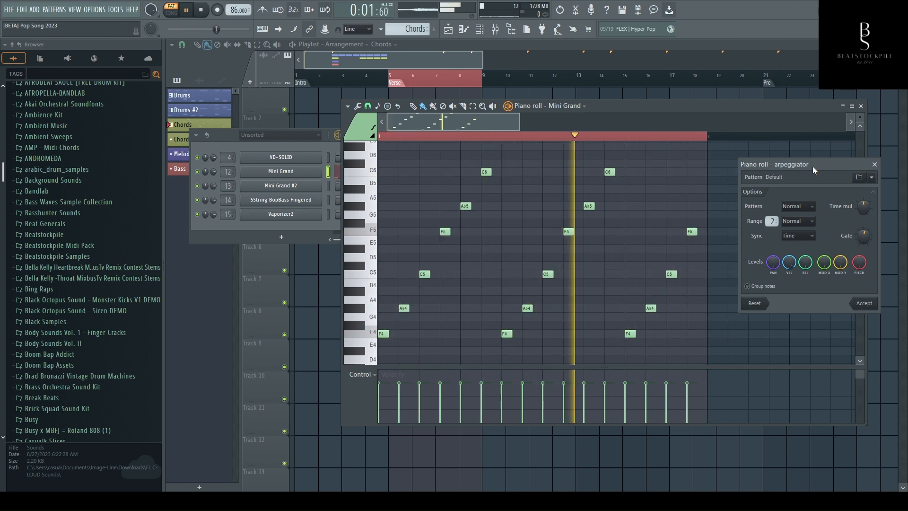
key(space)
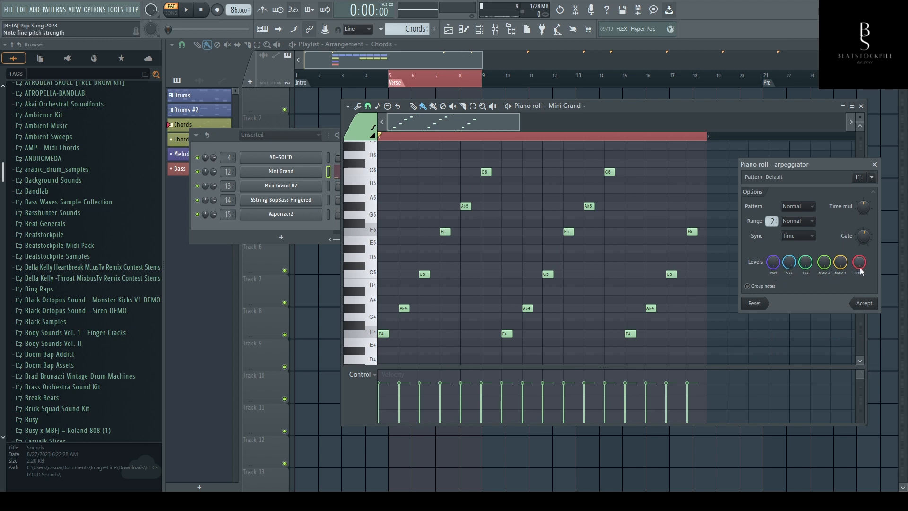
click(874, 165)
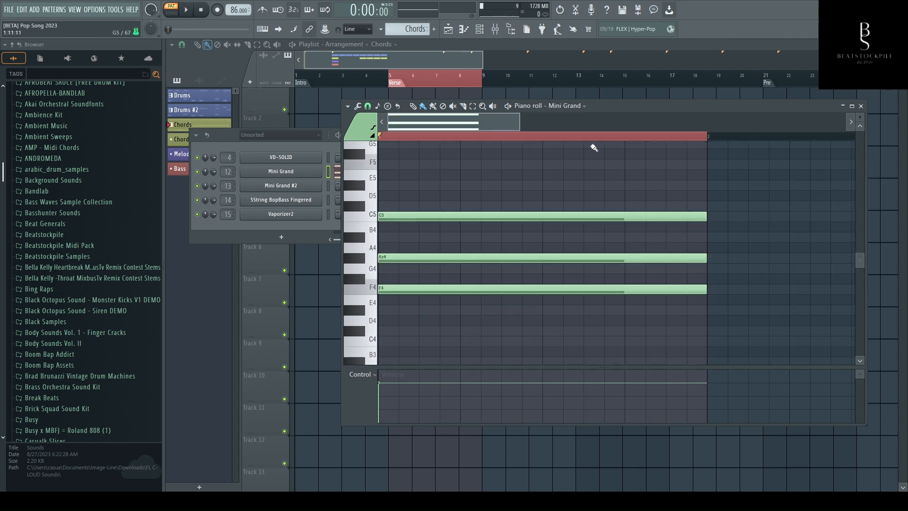
- Delete the bar-long C5, Ab4 and F4 chord notes from the Mini Grand piano roll
right_click(550, 216)
right_click(531, 257)
right_click(518, 289)
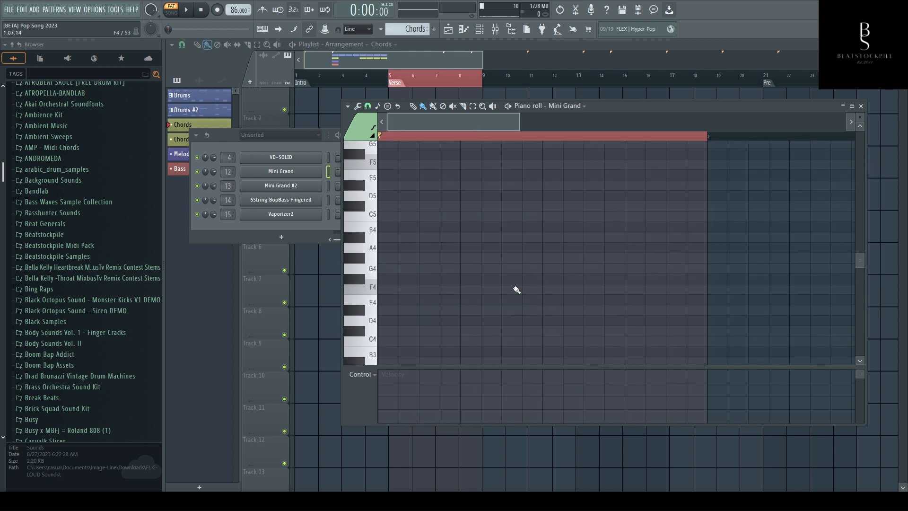
- Enable the Mini Grand channel's own arpeggiator in the upward direction with range 1 and the minor chord
click(297, 176)
drag(458, 197, 528, 192)
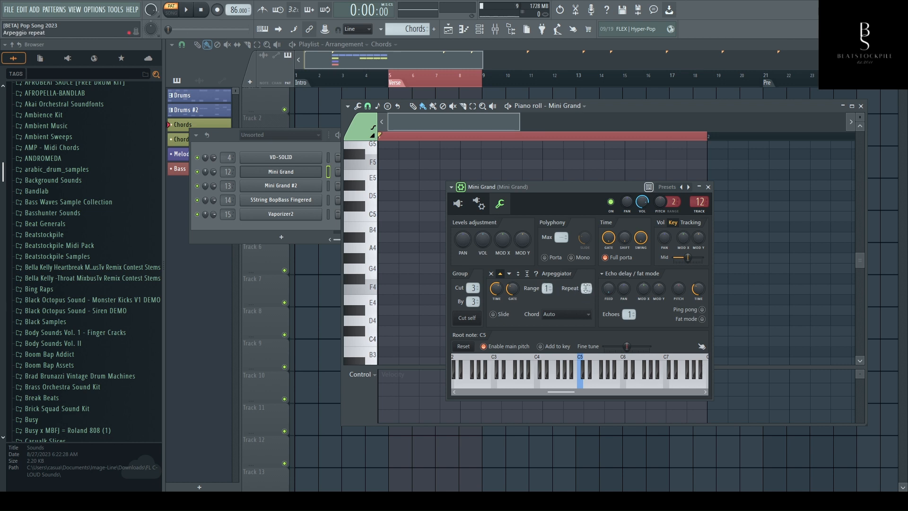
click(565, 314)
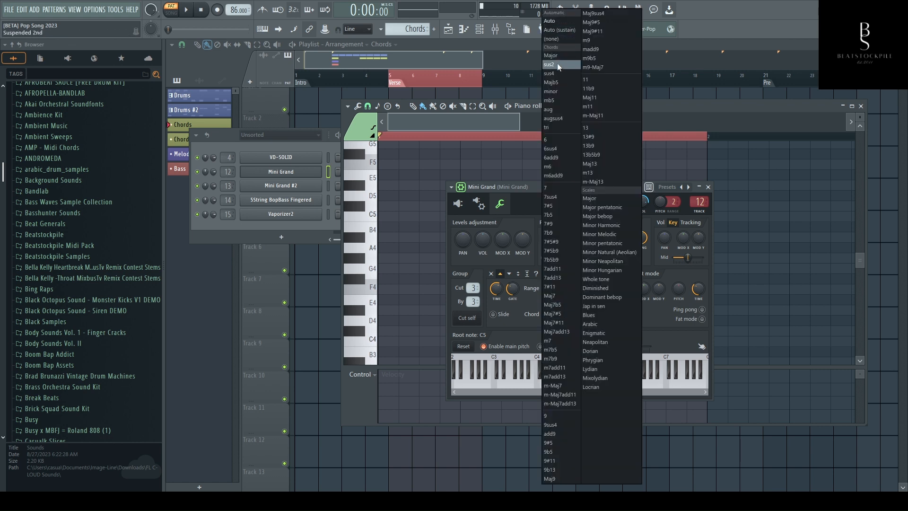
click(555, 91)
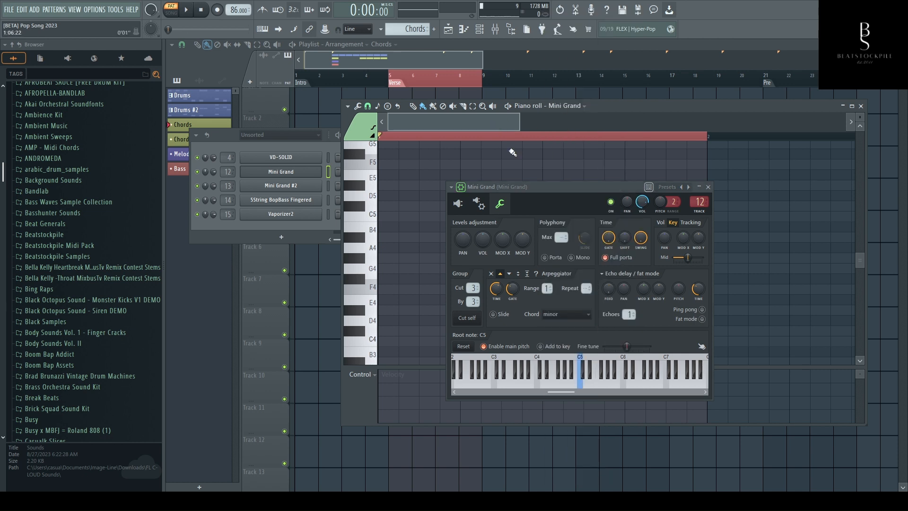
- Draw a bar-long F4 note in the Mini Grand piano roll and play it through the channel arpeggiator
click(707, 187)
click(389, 289)
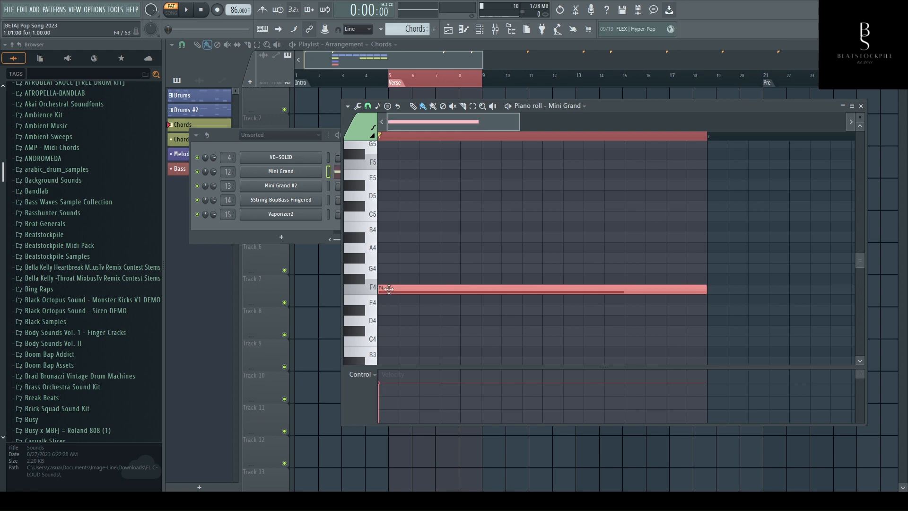
click(303, 171)
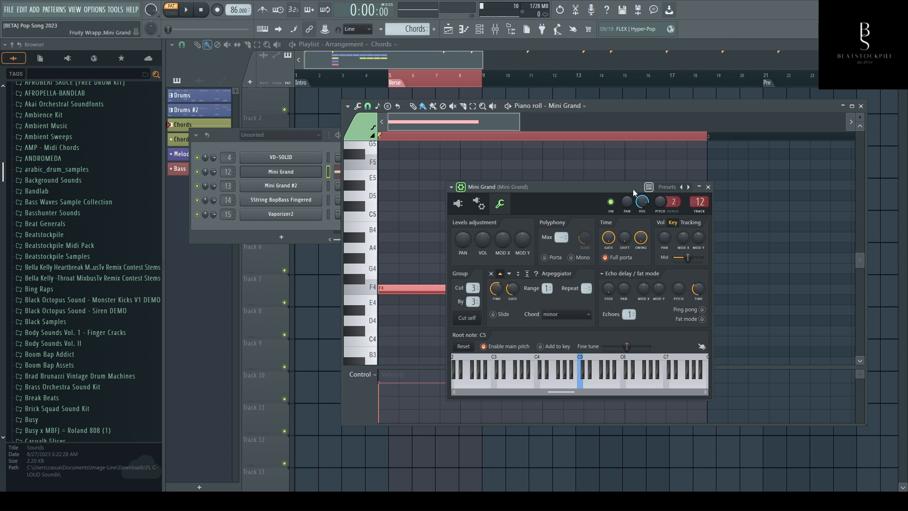
drag(614, 184, 727, 191)
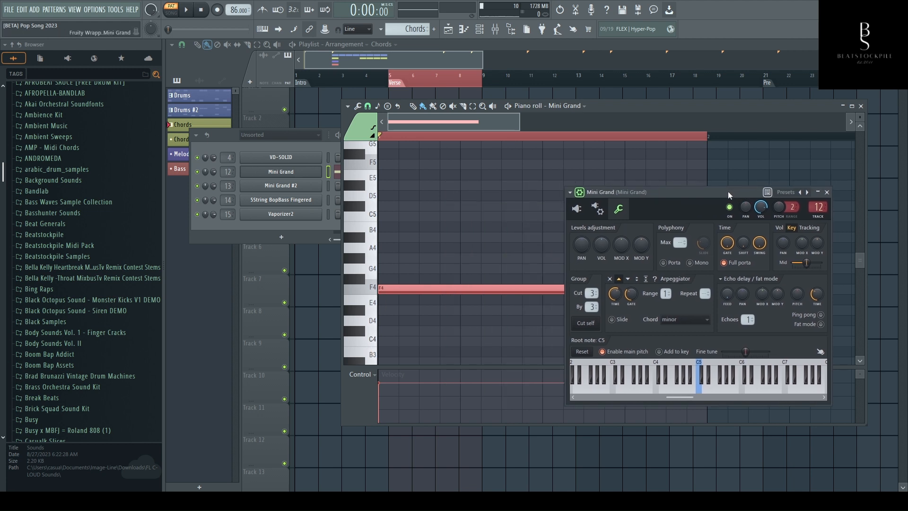
key(space)
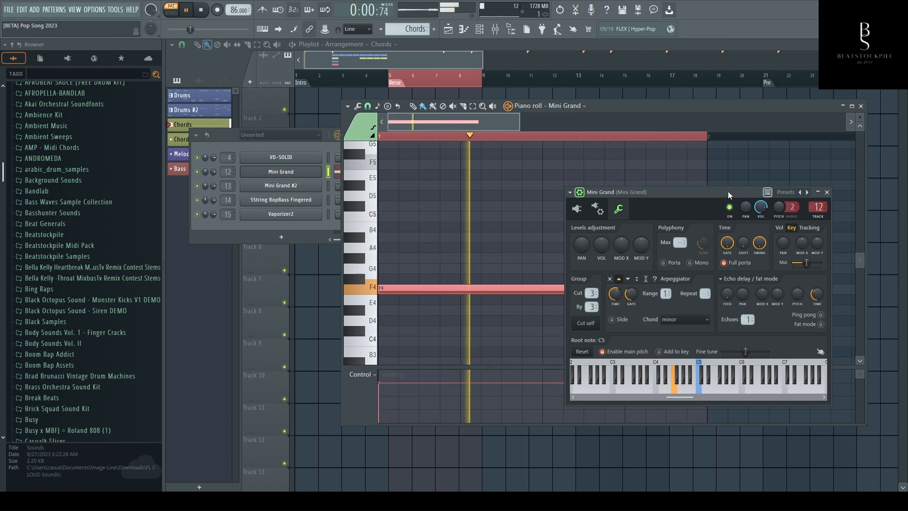
- Set the Mini Grand's echo delay to 2 echoes with ping pong, play it back, and close the channel settings
key(space)
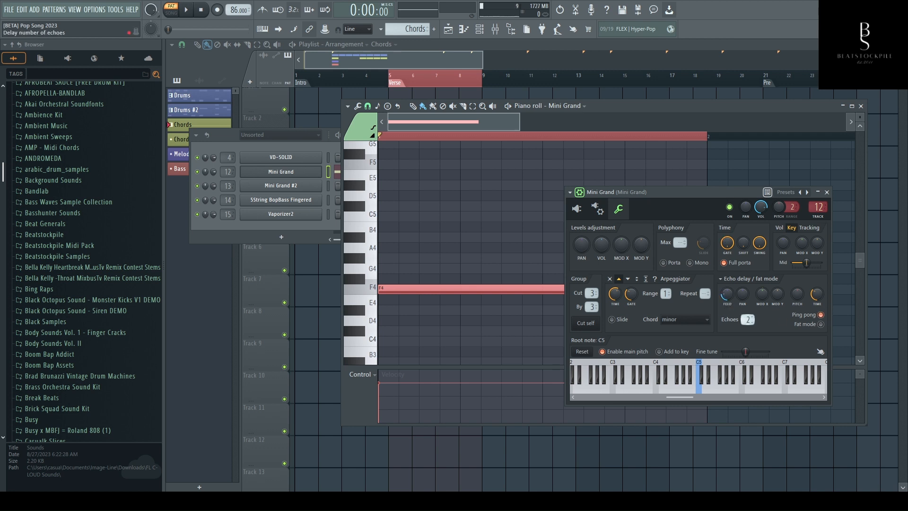
key(space)
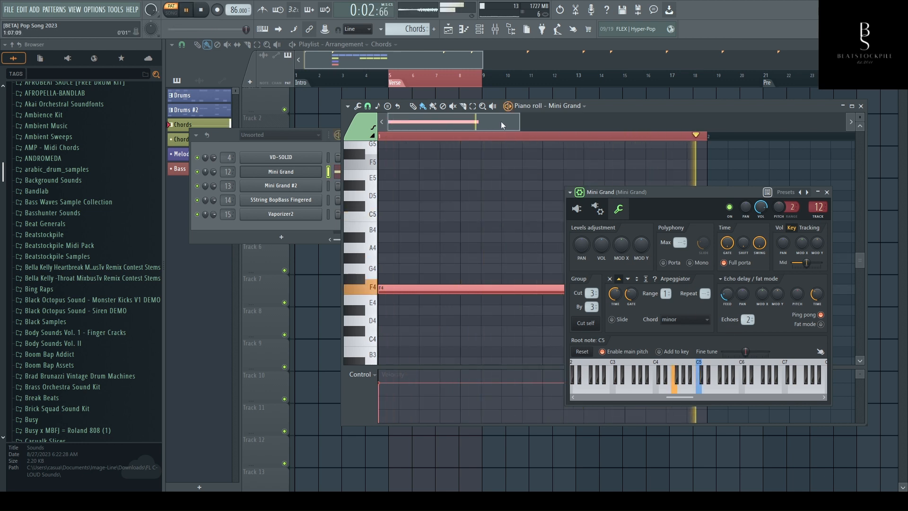
click(827, 192)
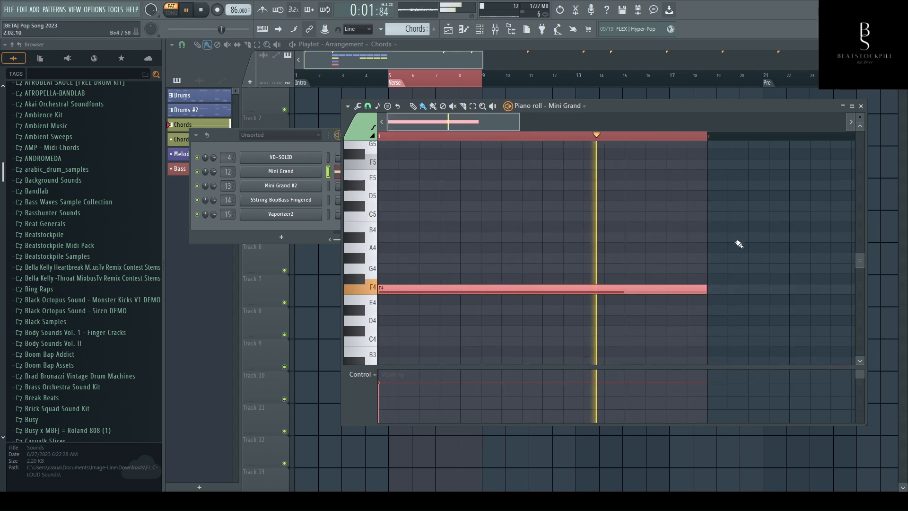
- Add a bar-long Ab4 note in bar 2 and a bar-long B4 note in bar 3
click(709, 259)
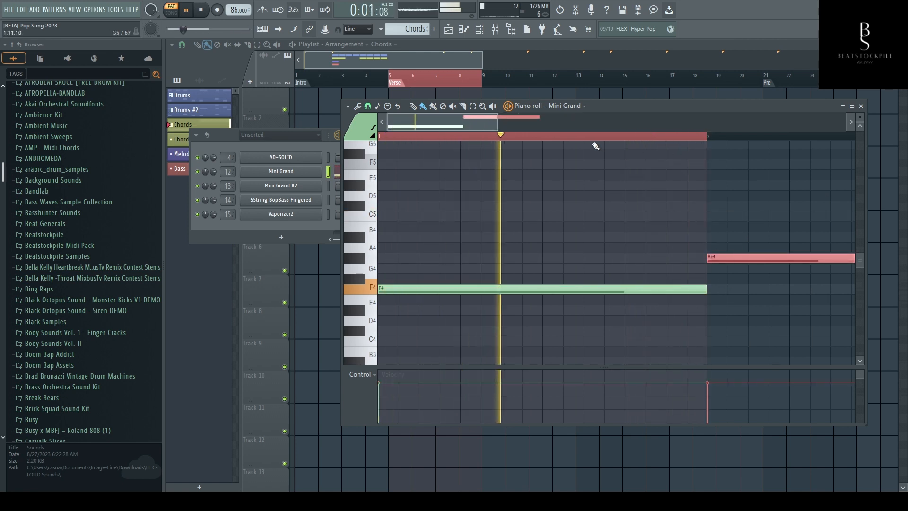
scroll(598, 139, down, 3)
scroll(598, 139, down, 1)
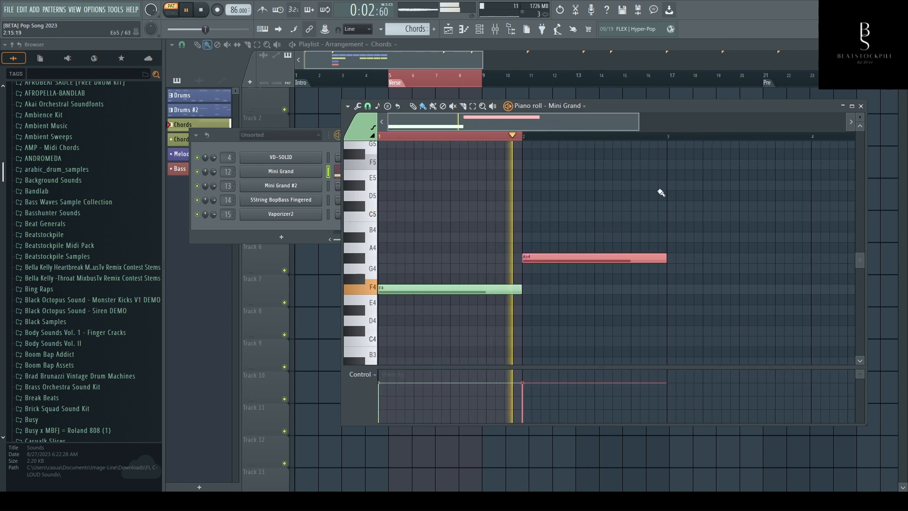
click(668, 227)
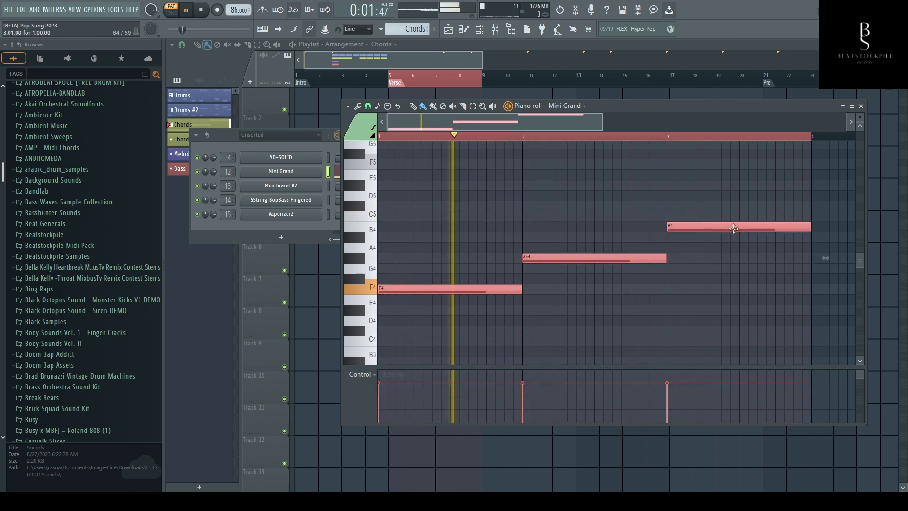
- Raise the notes a semitone to bring bar 3 to C5, and return the first two notes to F4 and Ab4
drag(724, 225, 724, 215)
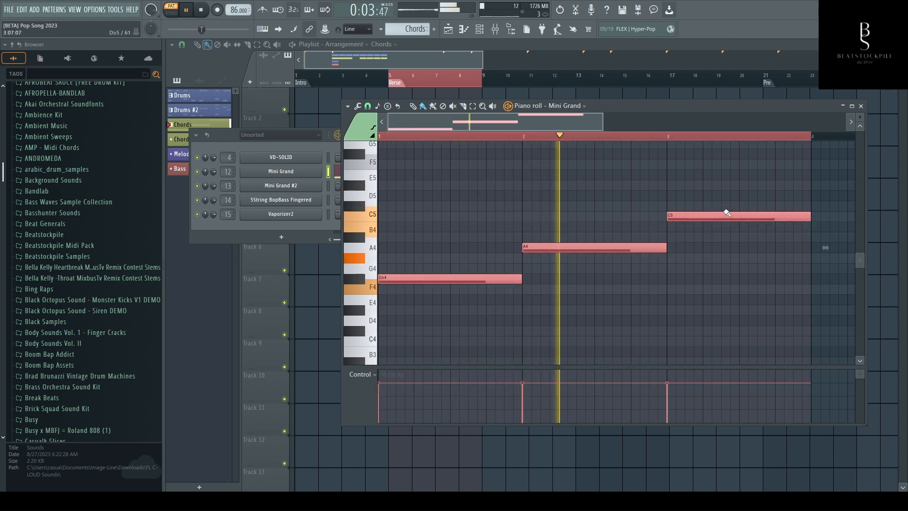
click(606, 246)
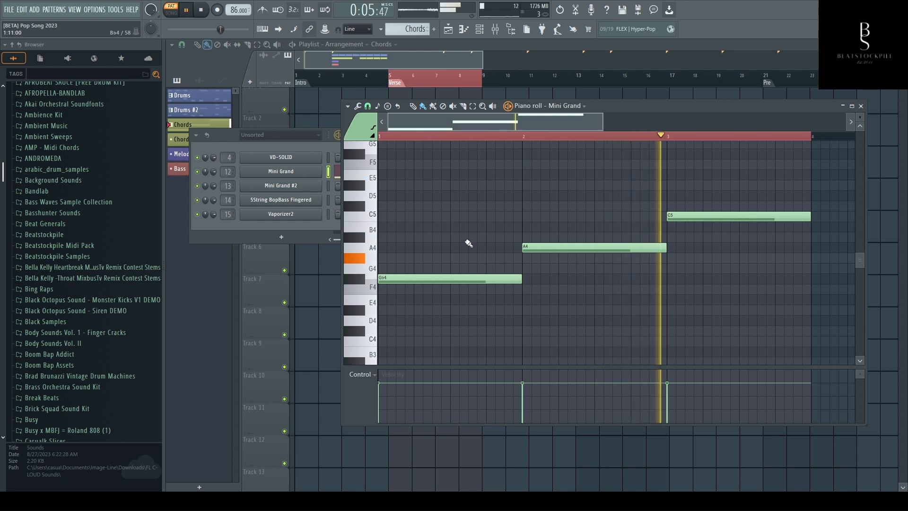
drag(440, 234, 555, 303)
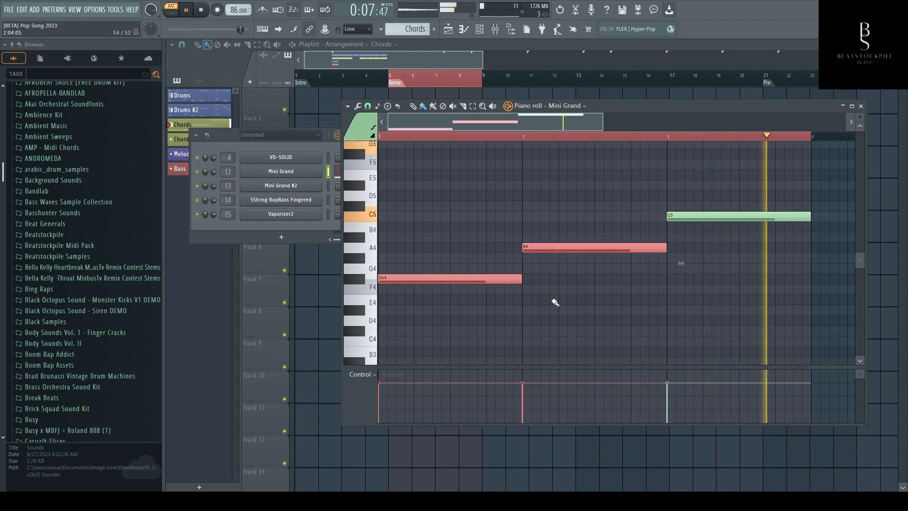
scroll(555, 302, up, 2)
scroll(555, 303, down, 2)
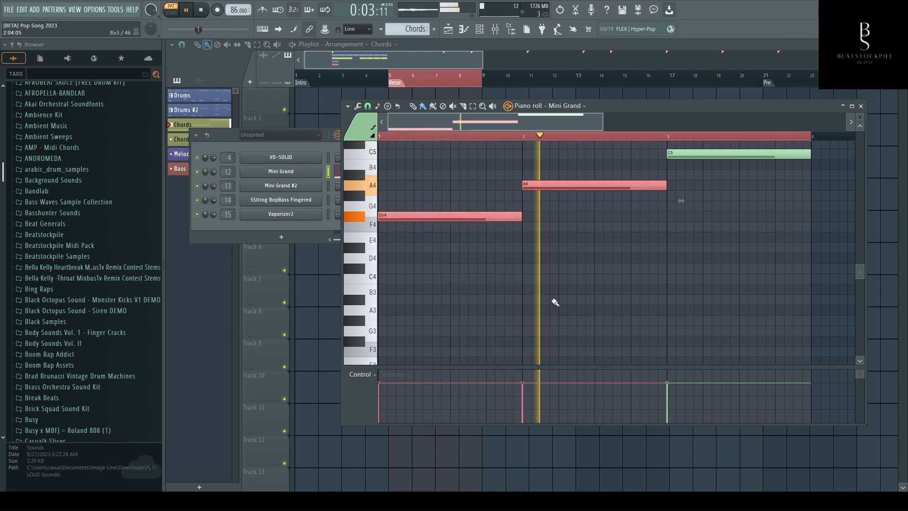
scroll(555, 302, up, 4)
key(Down)
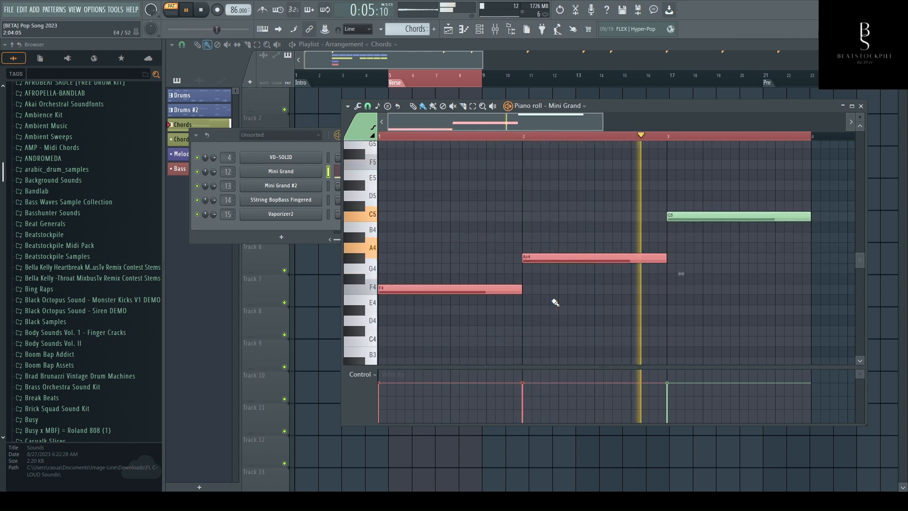
key(space)
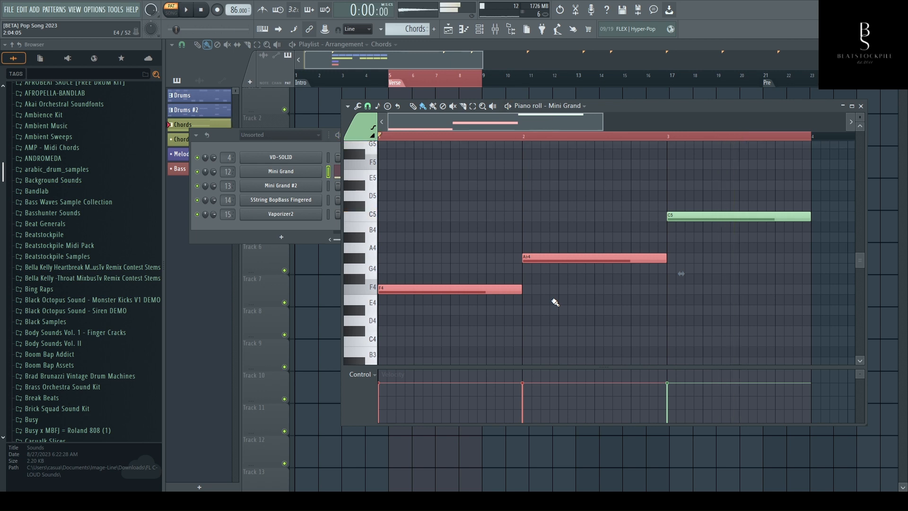
- Copy the F4 note into bar 4 and align it with the start of the bar
key(ctrl+d)
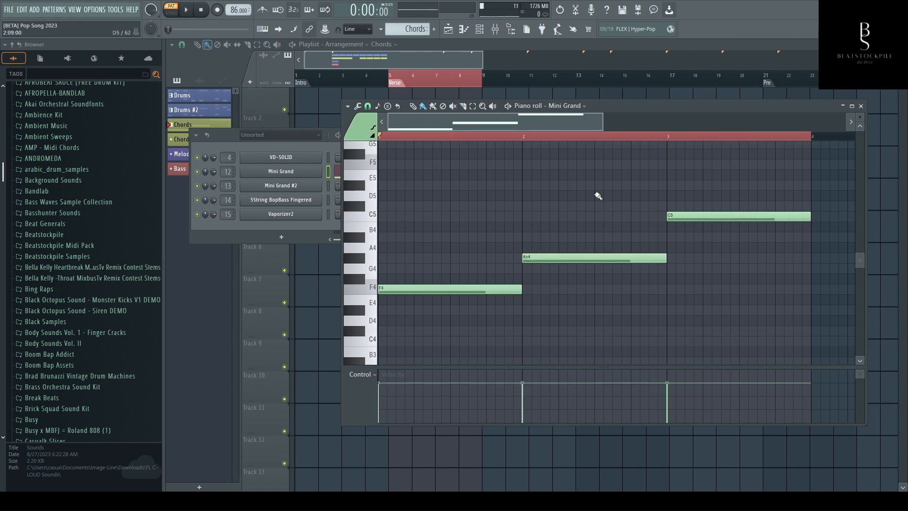
scroll(559, 144, down, 3)
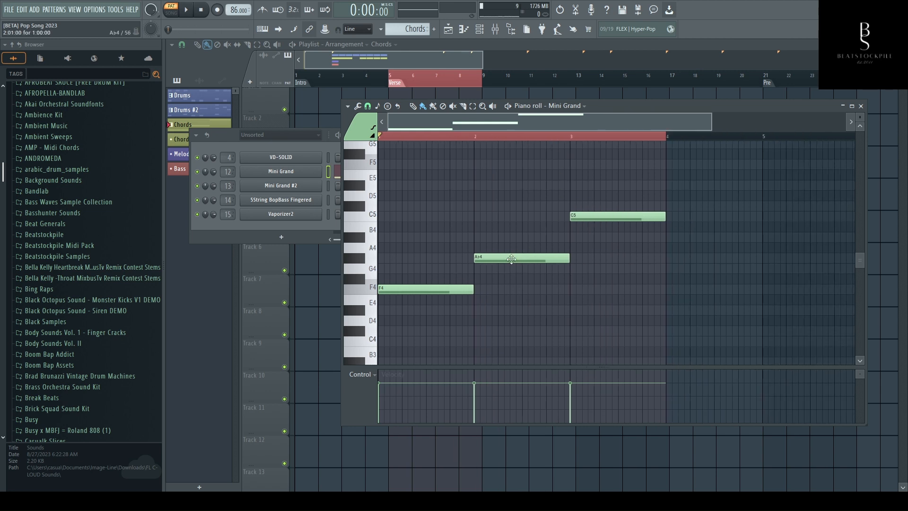
drag(442, 294, 722, 299)
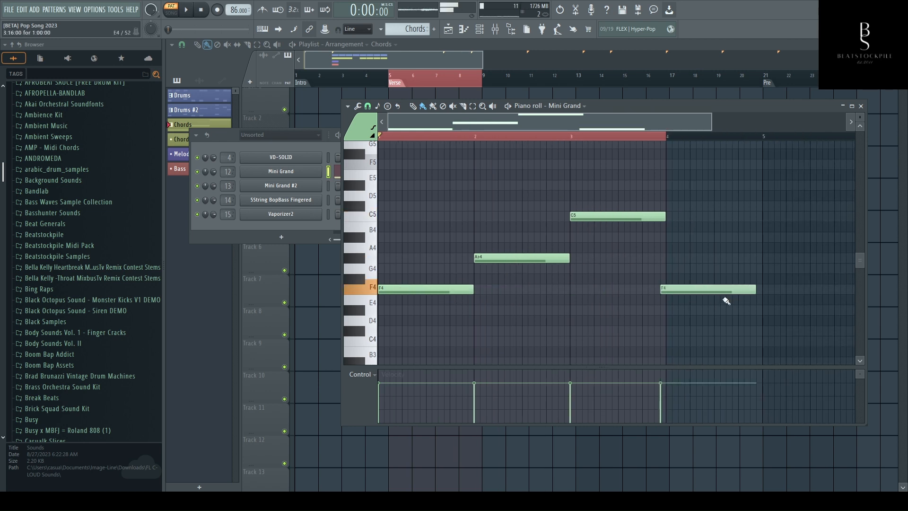
click(725, 298)
right_click(726, 298)
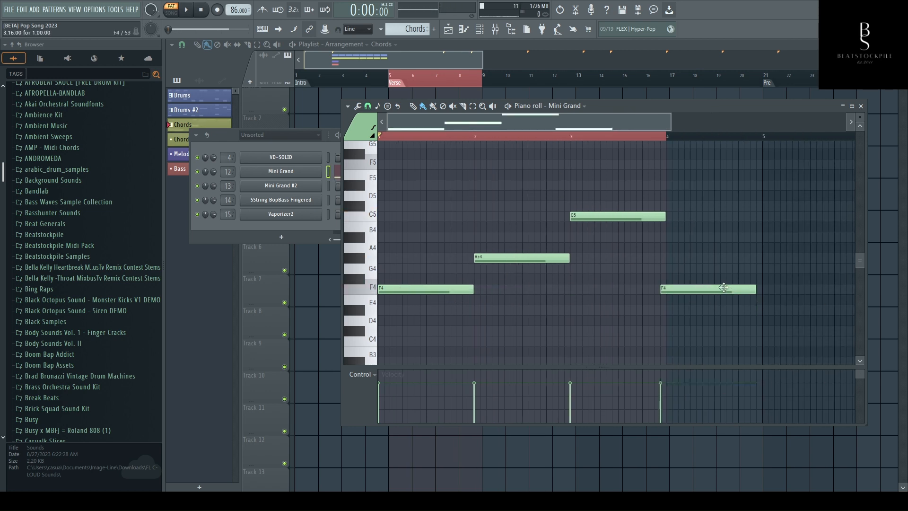
drag(723, 288, 728, 287)
right_click(761, 139)
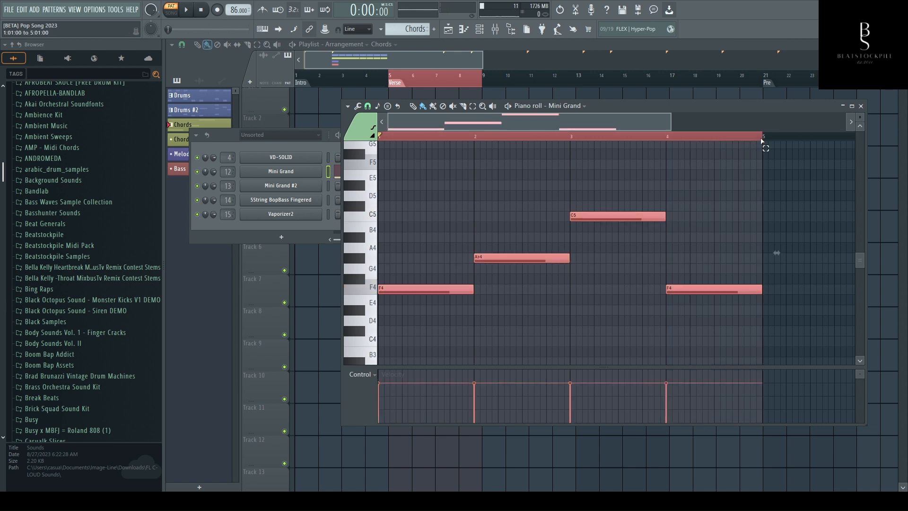
- Delete the Drums and Chords #2 clips after the verse in the Playlist and unmute Track 2
click(382, 45)
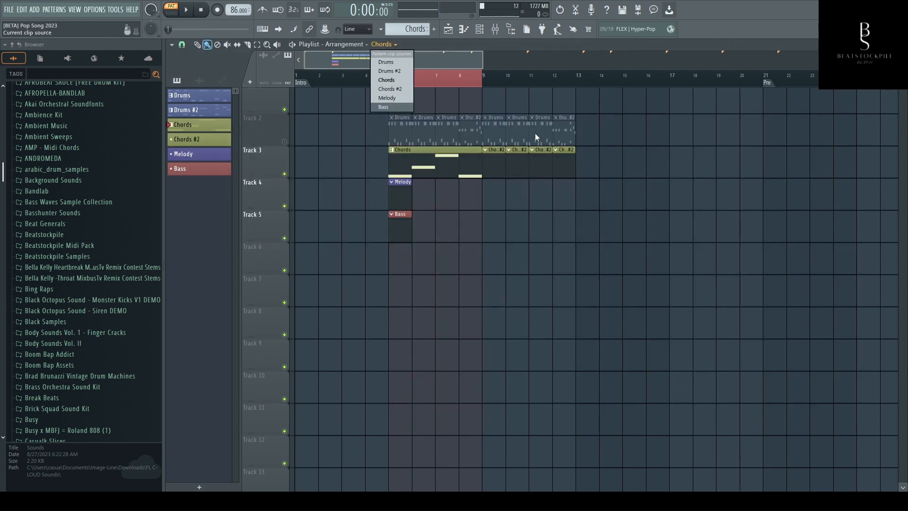
right_click(504, 159)
right_click(496, 130)
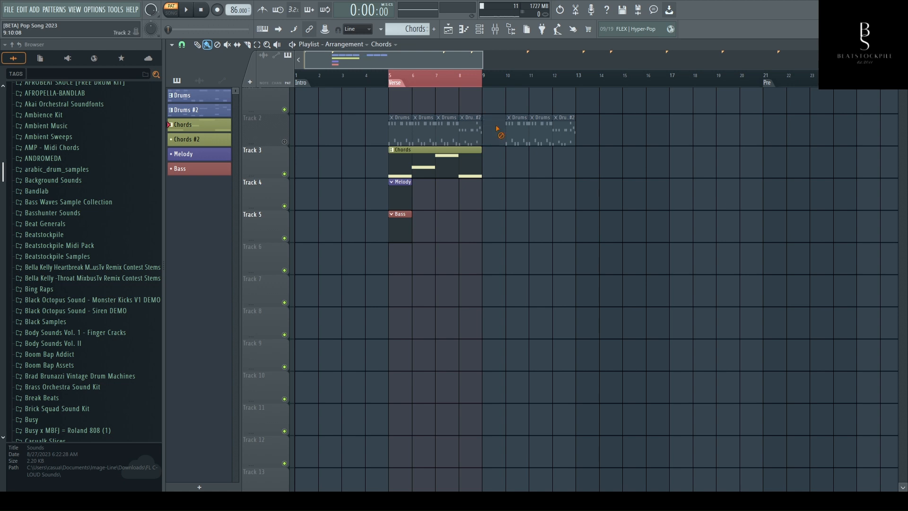
click(286, 141)
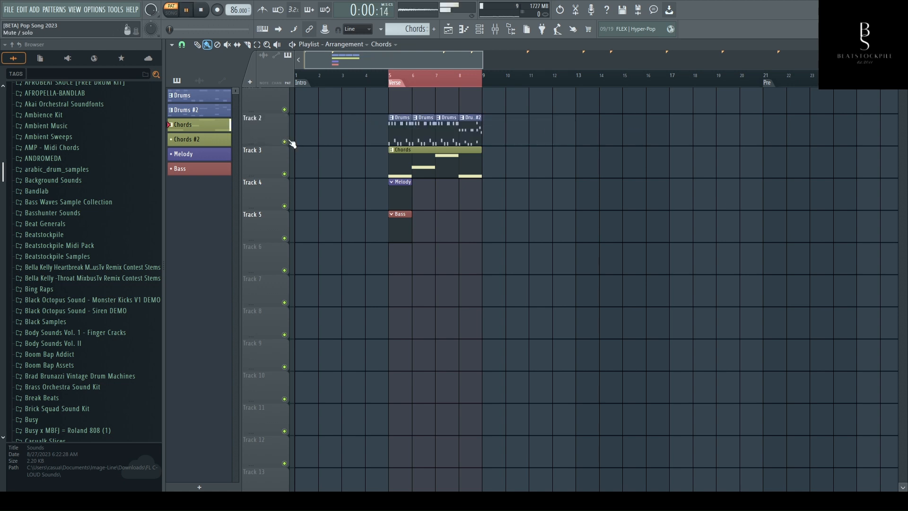
- Play the verse in song mode and reopen the Chords clip's notes in the piano roll
key(space)
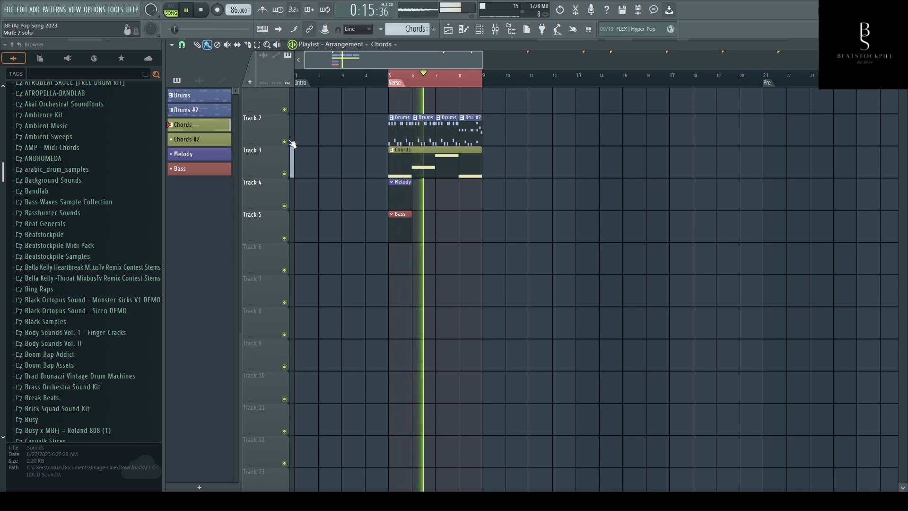
double_click(431, 173)
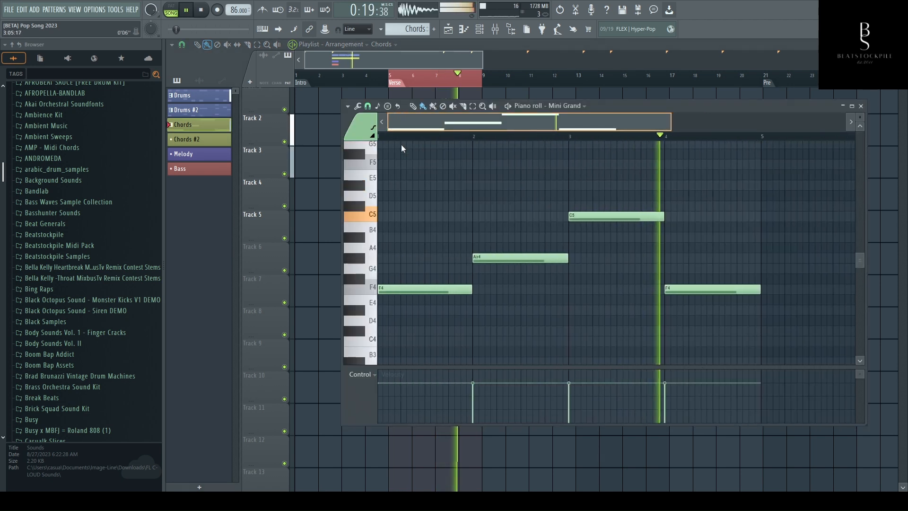
scroll(402, 193, down, 1)
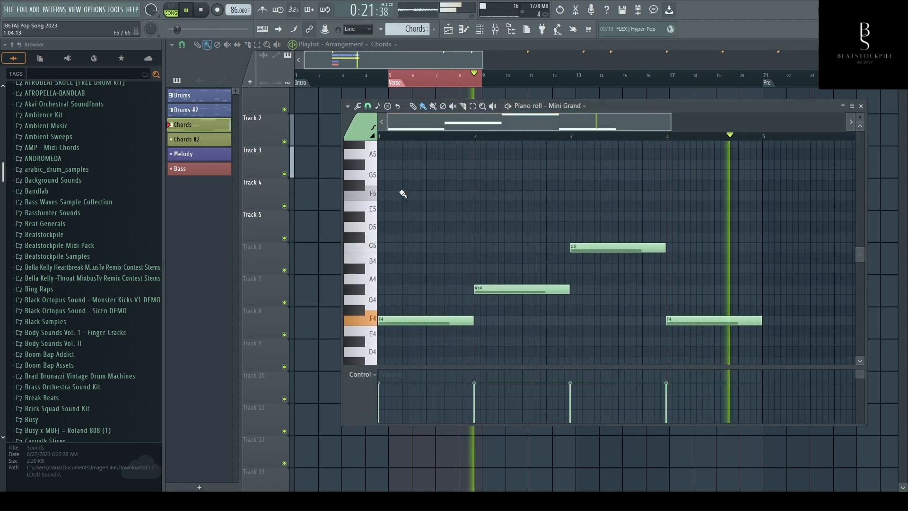
key(space)
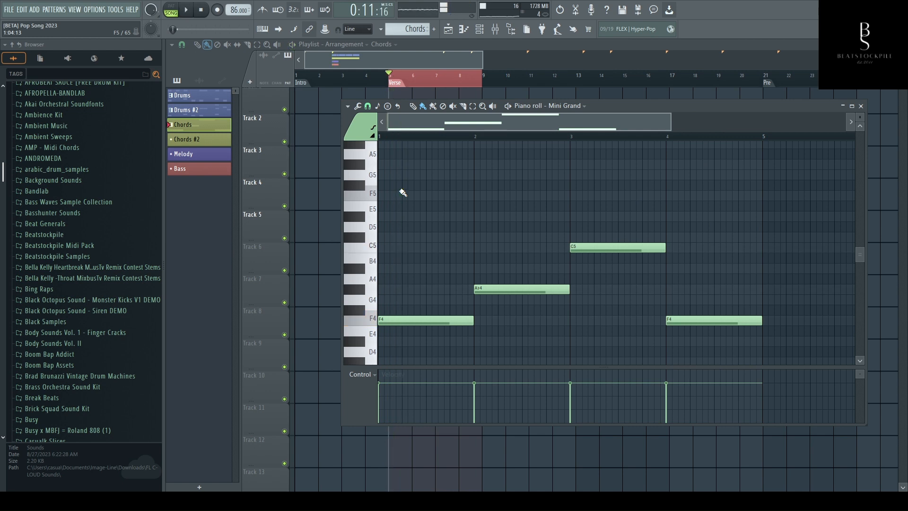
- Switch the Mini Grand channel arpeggiator to the sticky up-down direction and play the verse
click(479, 29)
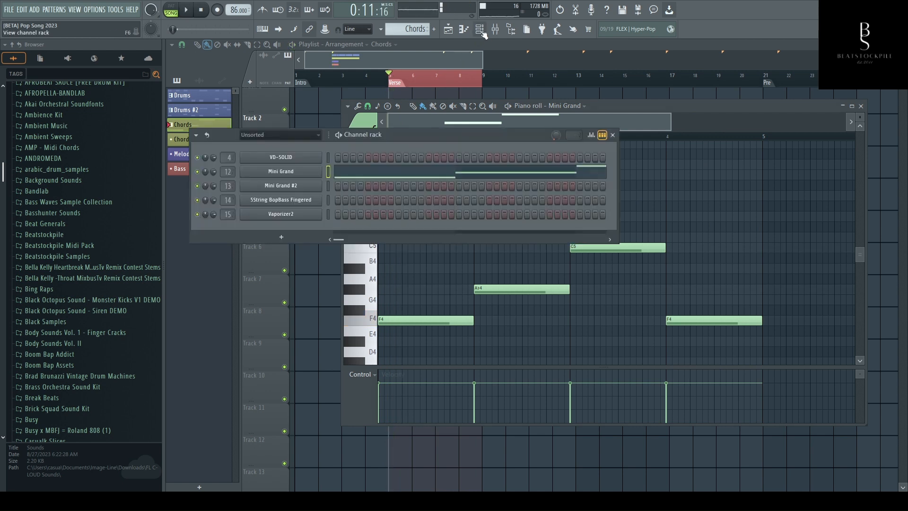
click(281, 172)
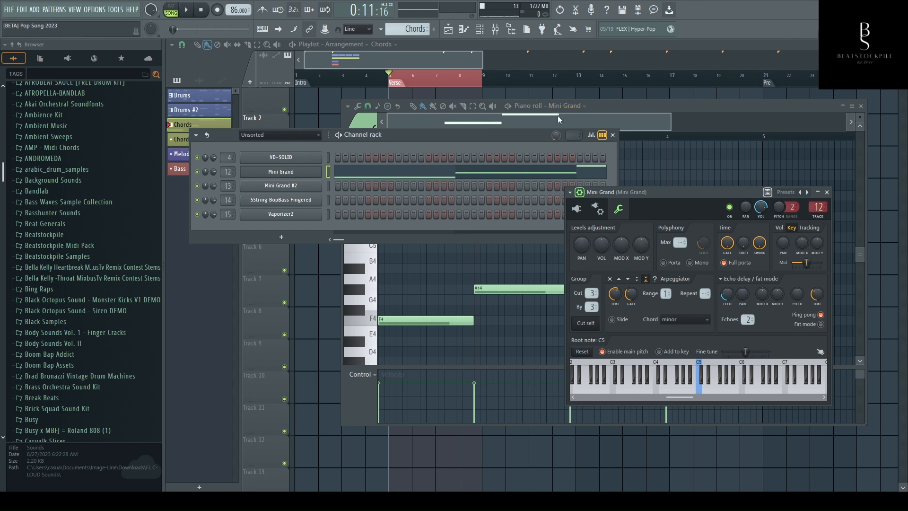
key(space)
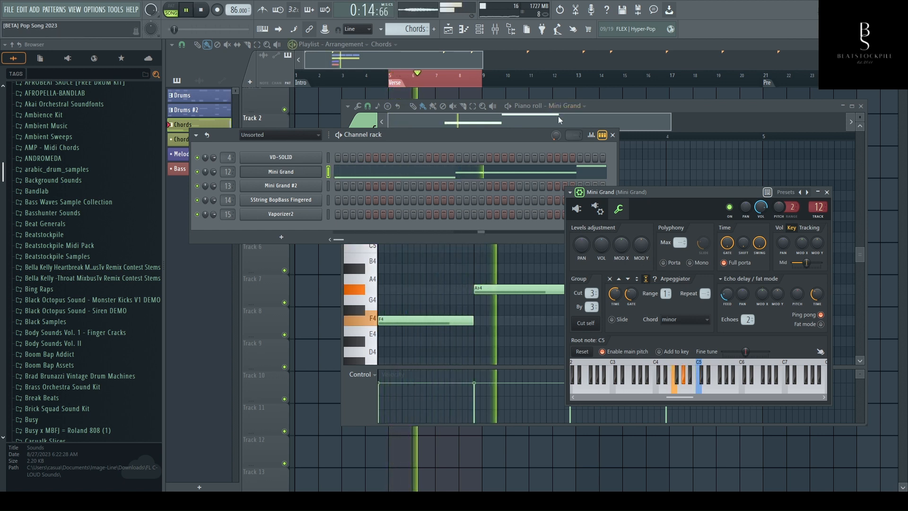
- Set the arpeggiator's range and repeat to 2, the echoes to 3 and the delay feedback to about 54% during playback
scroll(665, 293, up, 1)
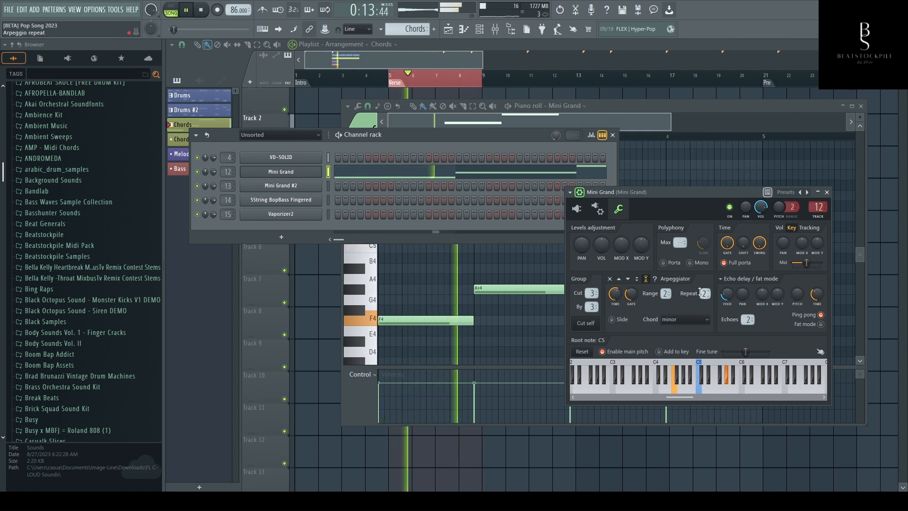
scroll(747, 319, up, 1)
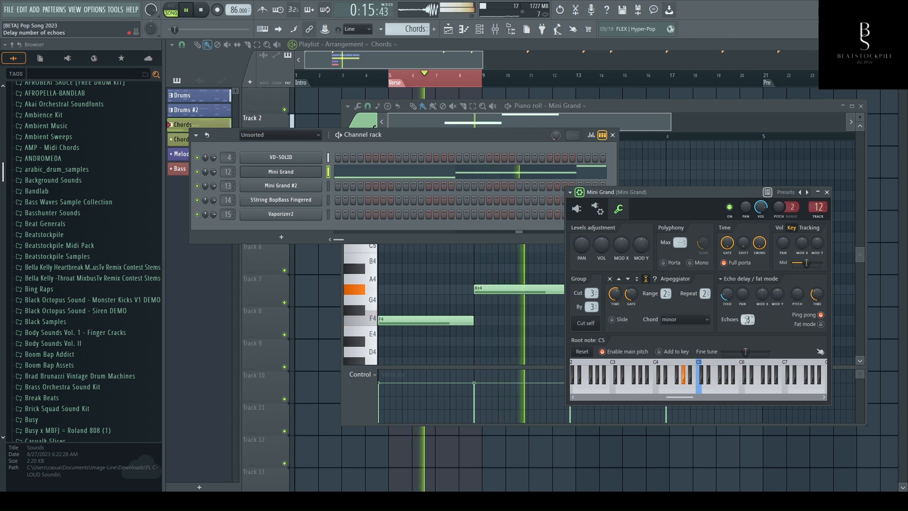
drag(726, 294, 727, 289)
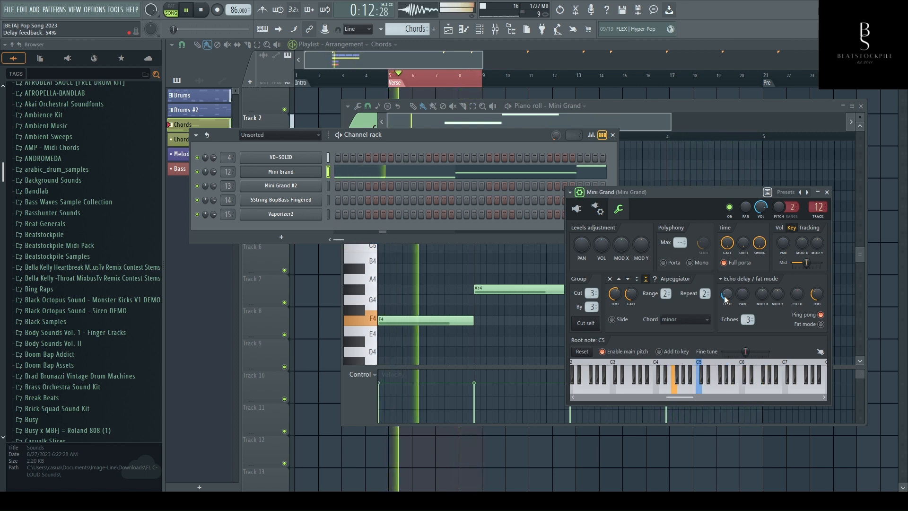
key(space)
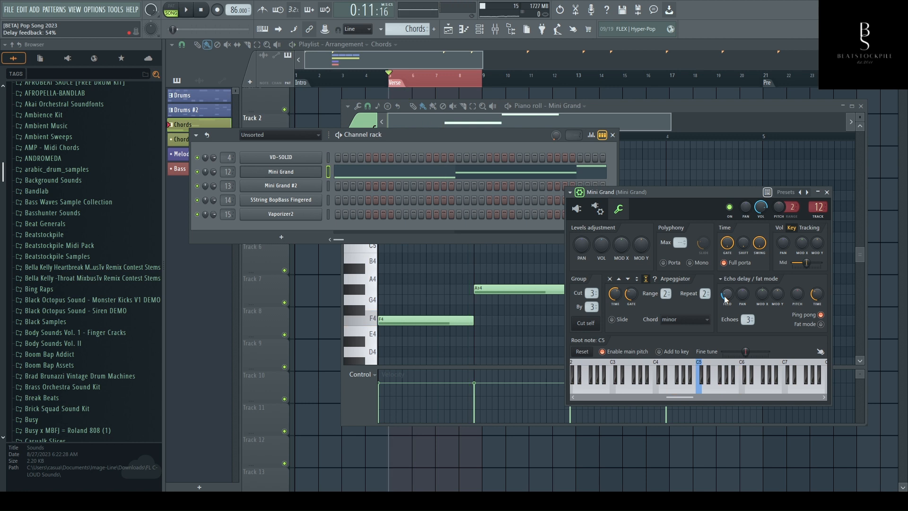
- Set the arpeggiator's chord to Minor Natural (Aeolian), turn off its repeat and reduce the echoes to 2 while playing the verse
click(680, 322)
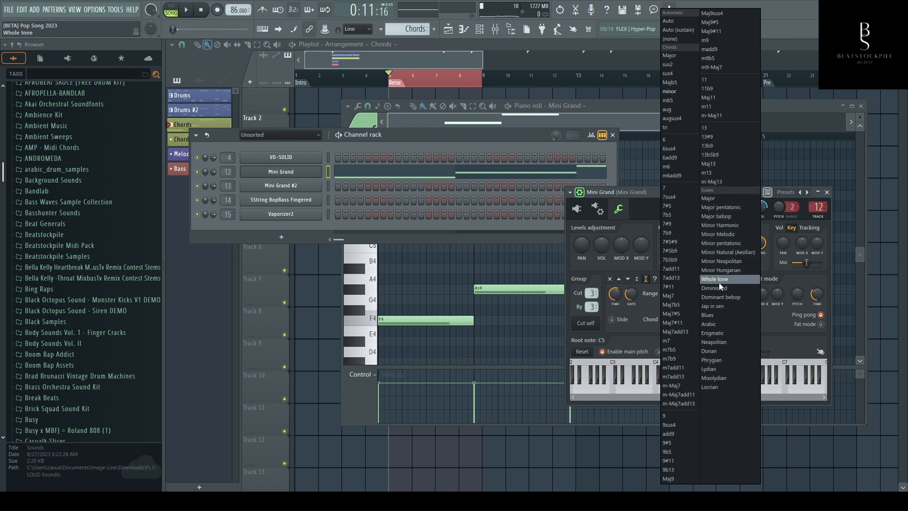
click(721, 254)
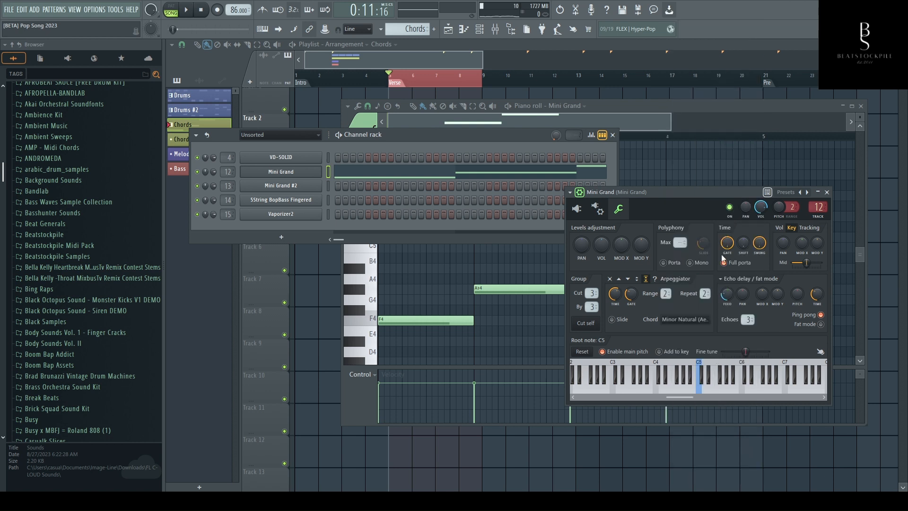
click(187, 12)
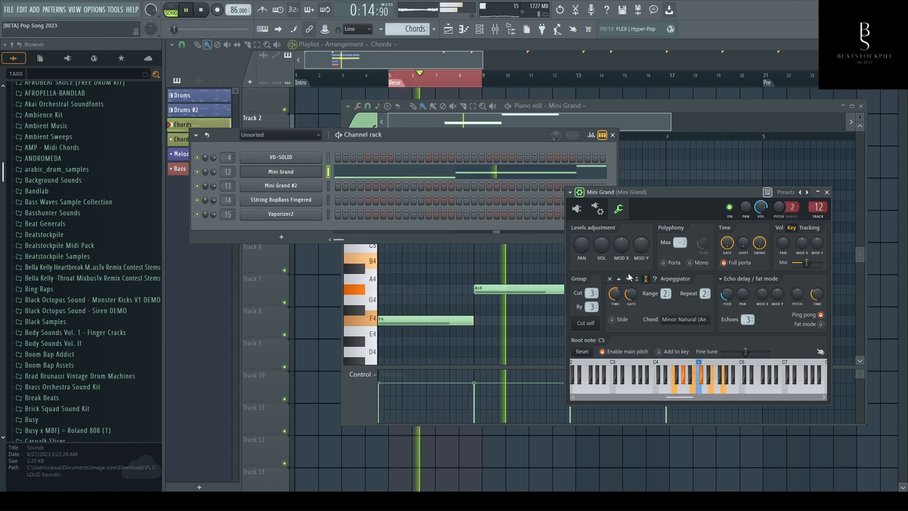
drag(704, 294, 705, 305)
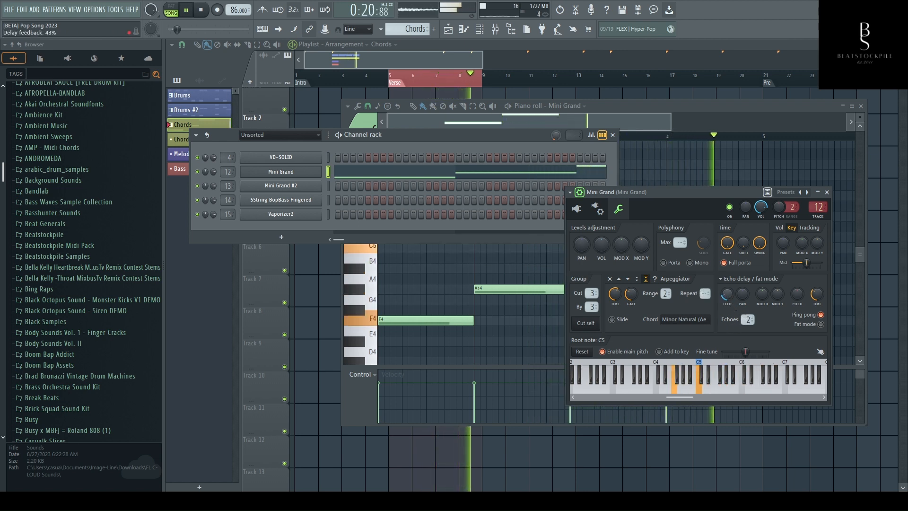
- Stop playback, copy the Mini Grand's arpeggio direction value and create an automation clip for that control
right_click(628, 281)
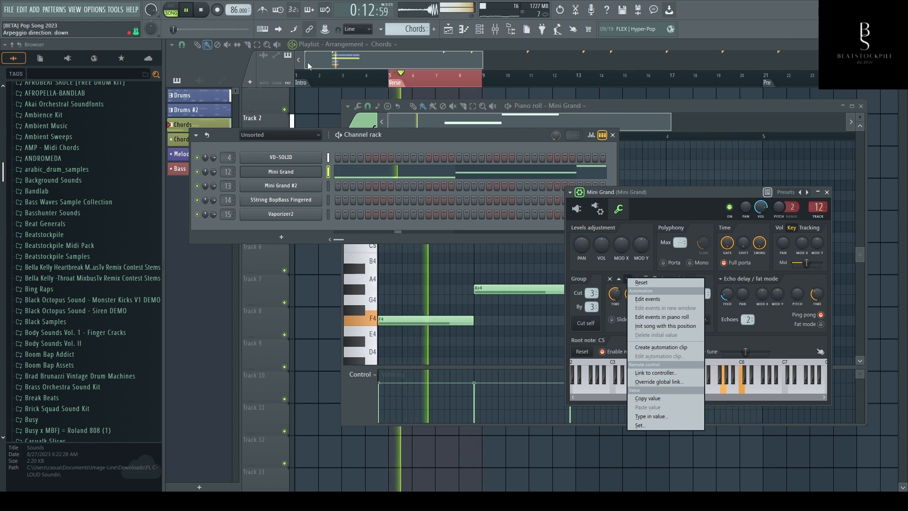
click(201, 10)
click(201, 10)
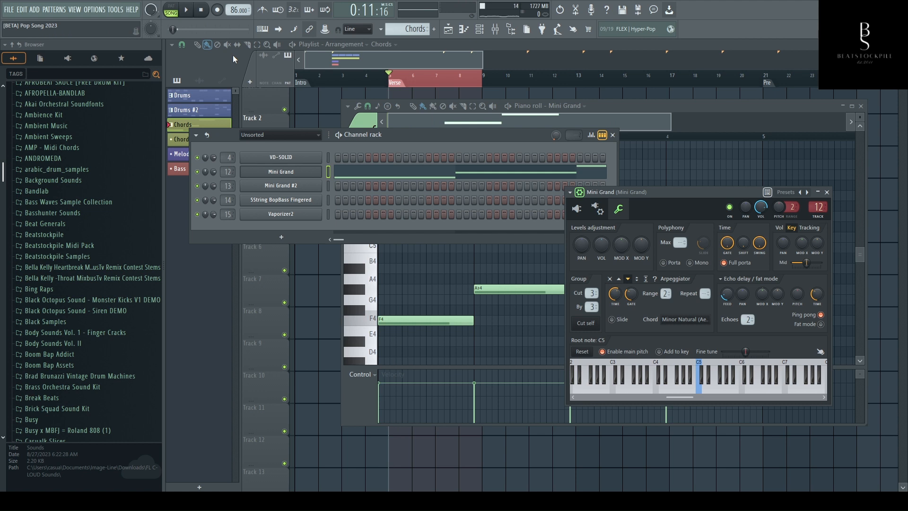
right_click(630, 282)
click(660, 402)
right_click(634, 284)
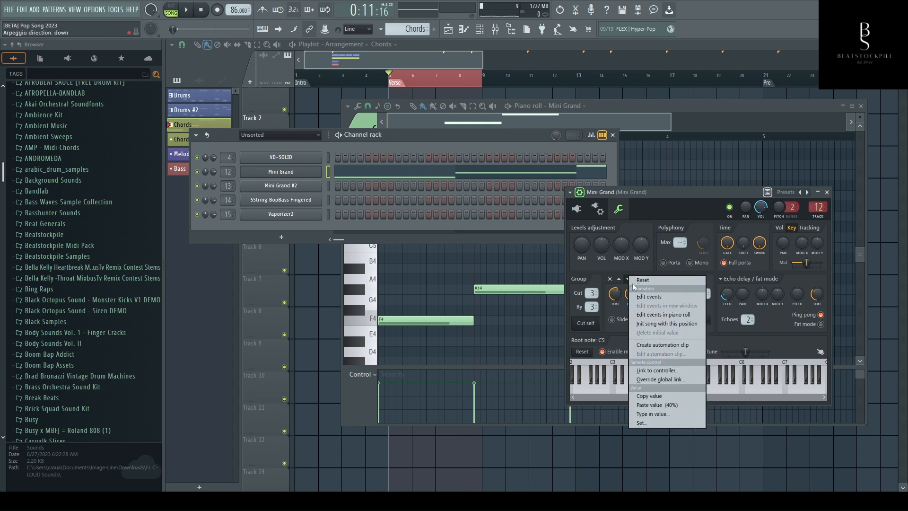
click(672, 346)
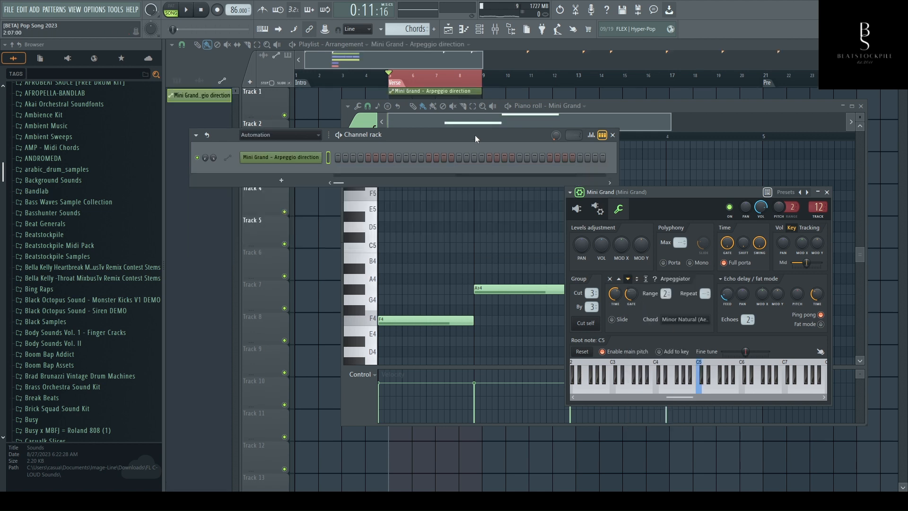
- Play the verse in the Playlist and reshape the arpeggio direction automation into a straight rise from minimum to maximum
click(503, 122)
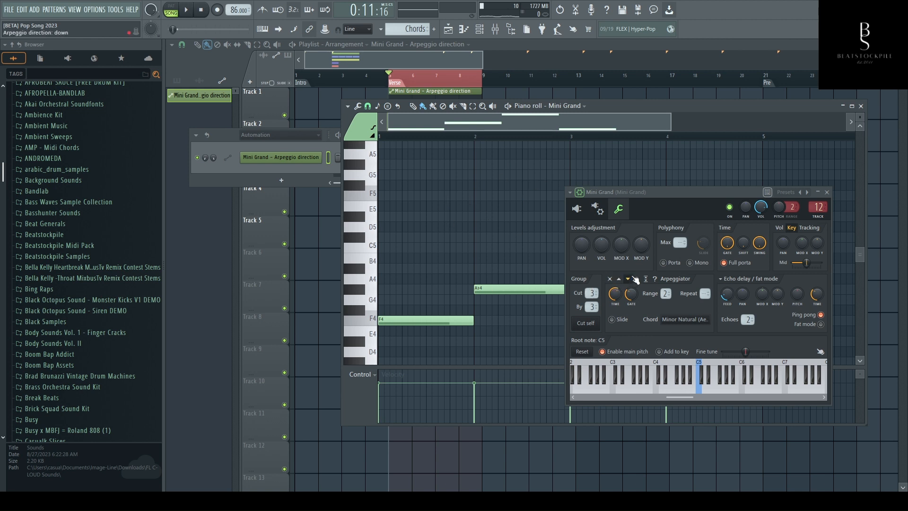
click(435, 78)
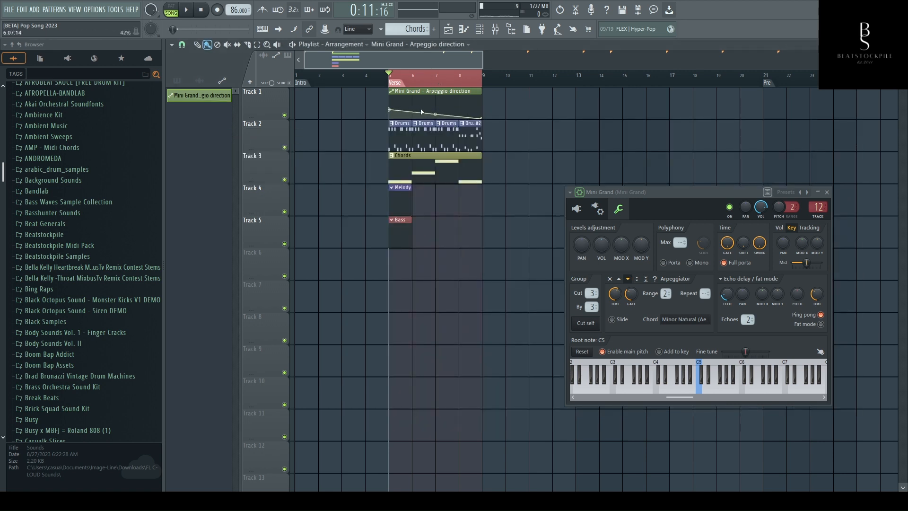
key(space)
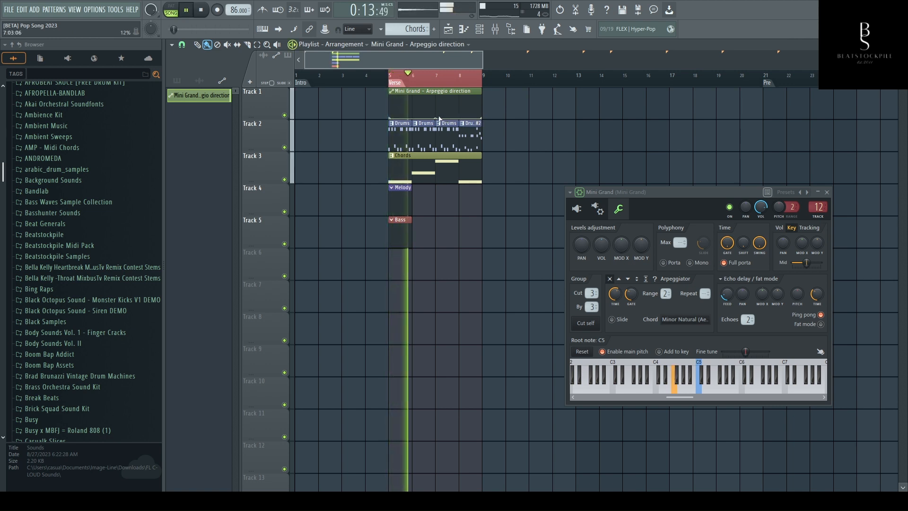
drag(483, 118, 481, 96)
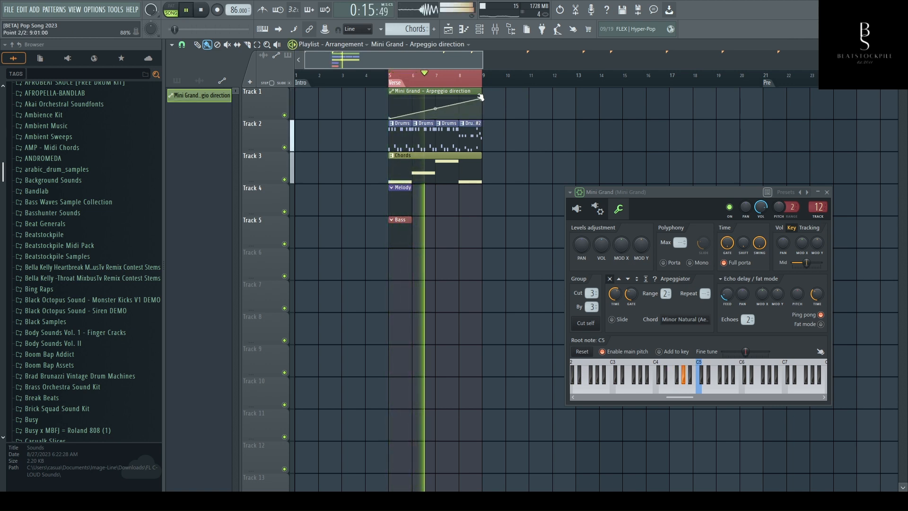
- Add a midpoint at bar 7 of the arpeggio direction automation, shape it as an abrupt step from minimum to maximum, and stop playback
right_click(447, 107)
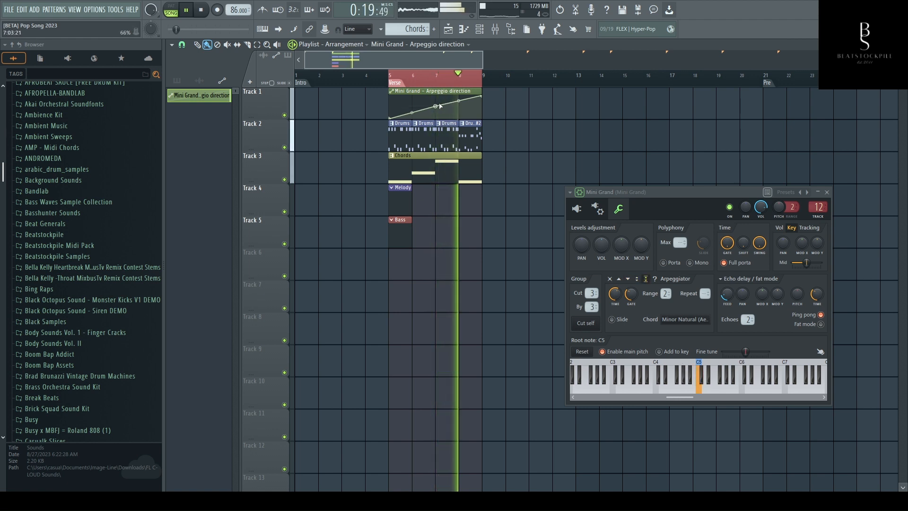
right_click(435, 107)
click(450, 146)
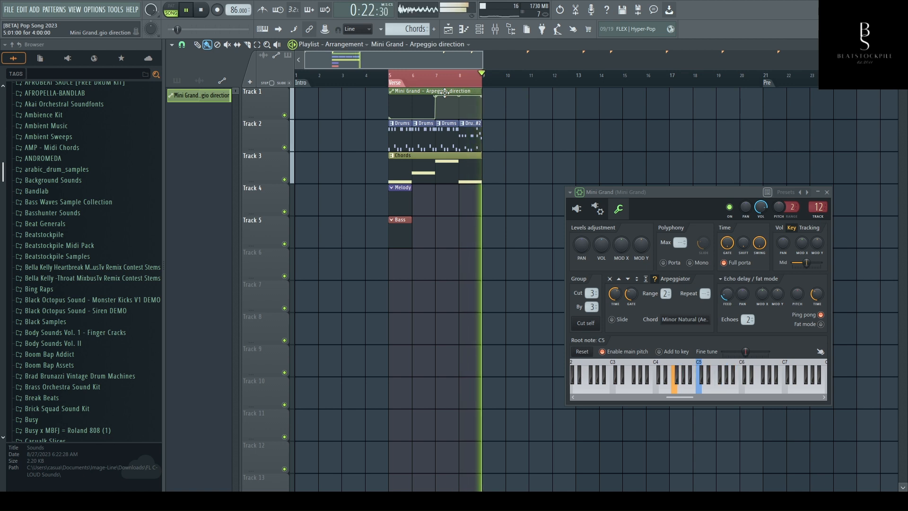
key(space)
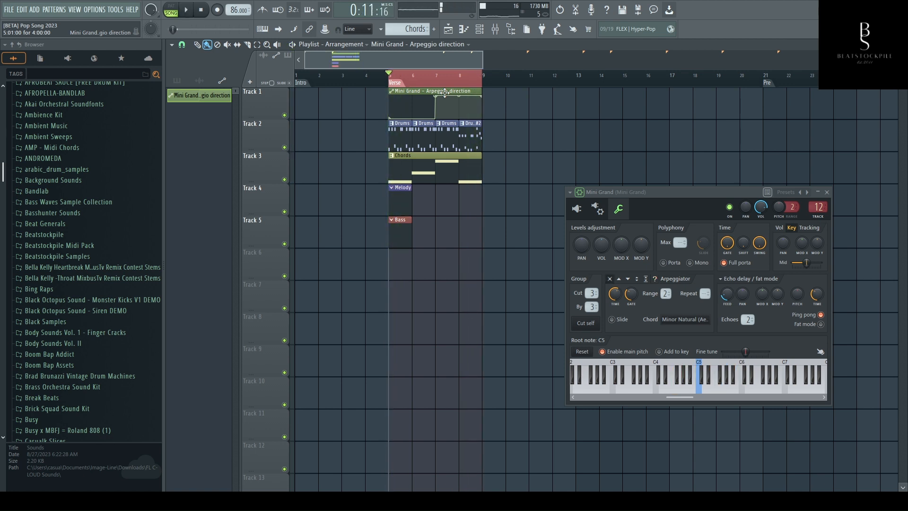